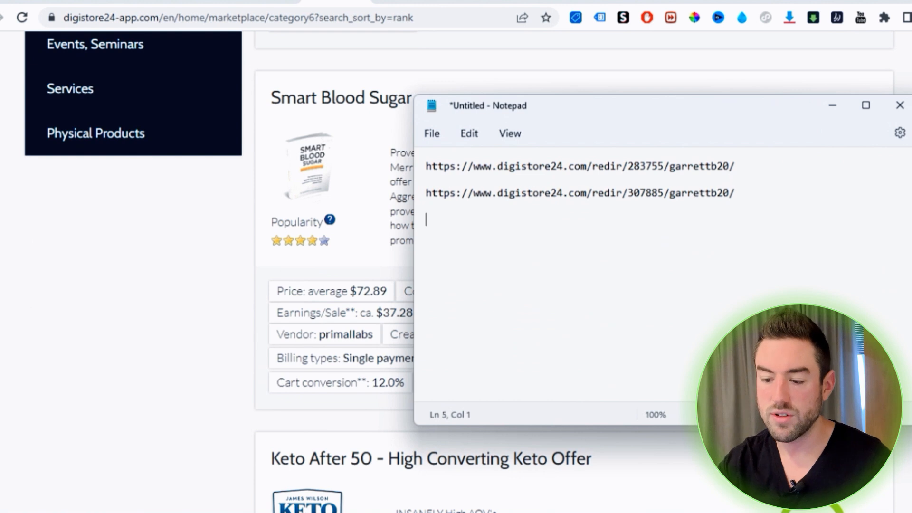
Copy the promolink of the Keto After 50 offer and paste it below the other links in the Notepad note
{"action": "left_click", "coordinate": [832, 105]}
{"action": "scroll", "coordinate": [807, 237], "scroll_direction": "down", "scroll_amount": 7}
{"action": "left_click", "coordinate": [802, 238]}
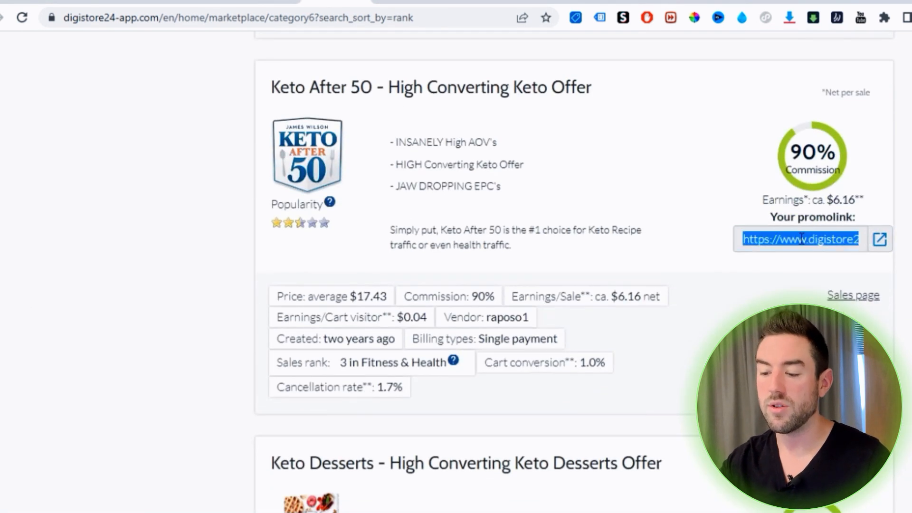
{"action": "key", "text": "ctrl+c"}
{"action": "key", "text": "alt+Tab"}
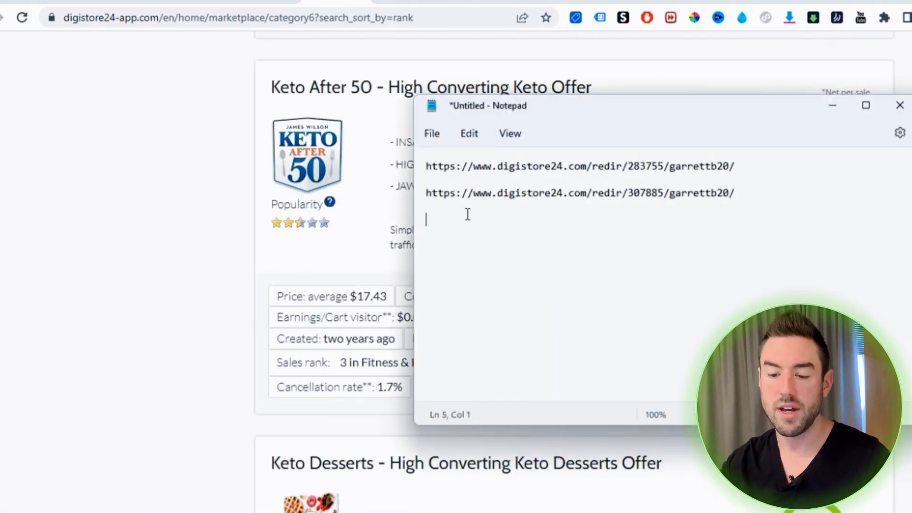
{"action": "key", "text": "ctrl+v"}
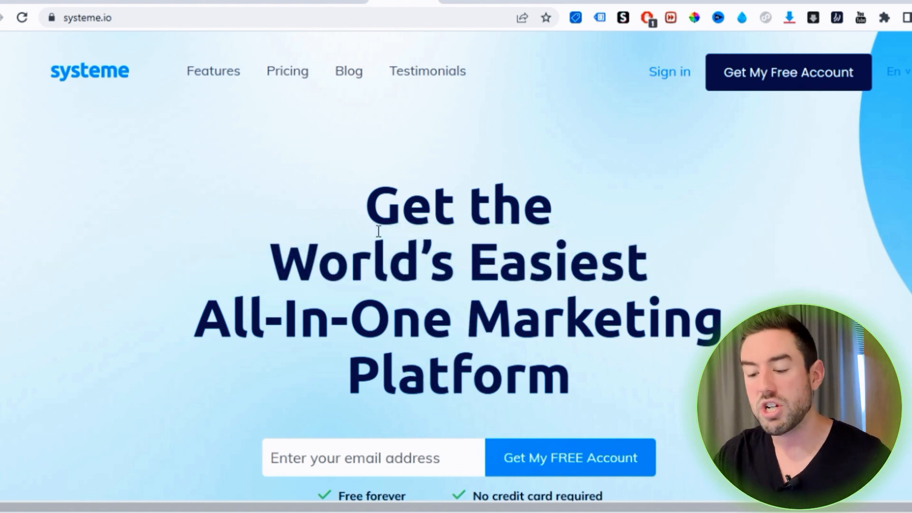
Examine the systeme.io pricing page, comparing the monthly cost and feature limits of the Free, Startup, Webinar and Unlimited plans
{"action": "scroll", "coordinate": [591, 250], "scroll_direction": "down", "scroll_amount": 2}
{"action": "scroll", "coordinate": [592, 250], "scroll_direction": "up", "scroll_amount": 2}
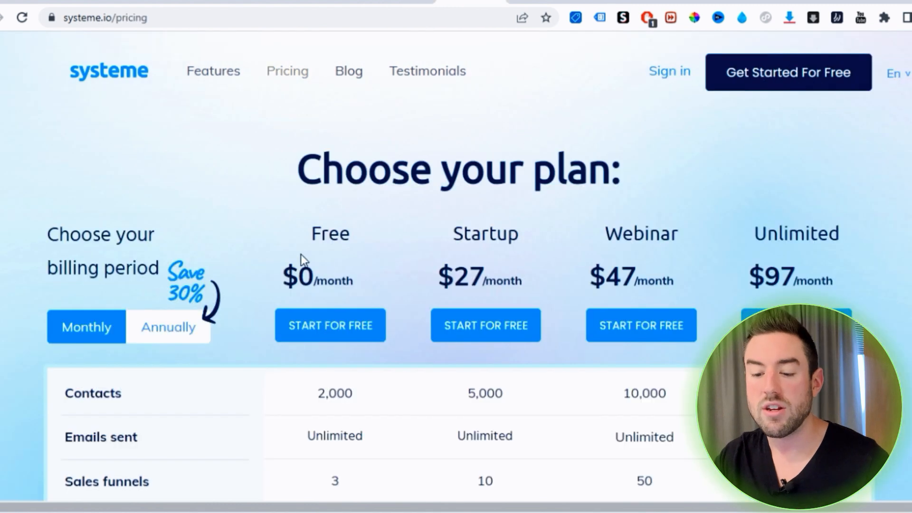
{"action": "scroll", "coordinate": [301, 255], "scroll_direction": "down", "scroll_amount": 2}
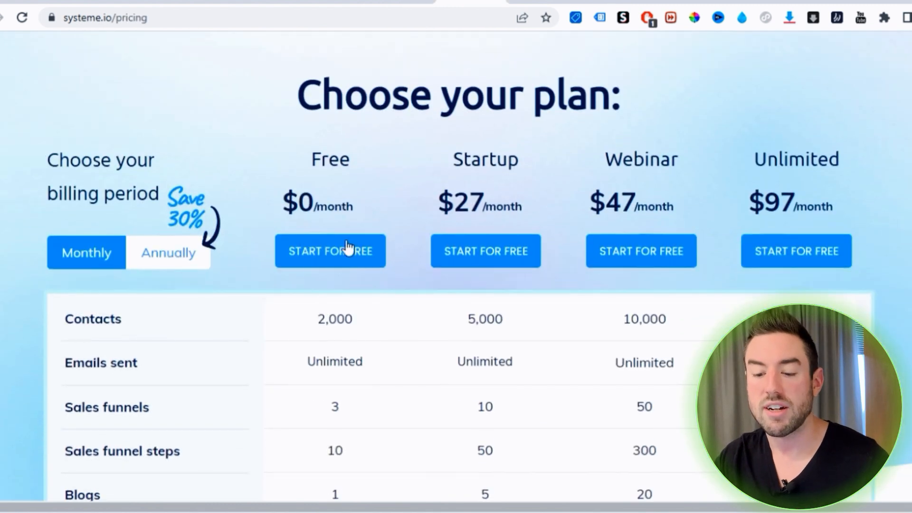
{"action": "scroll", "coordinate": [336, 229], "scroll_direction": "down", "scroll_amount": 1}
{"action": "scroll", "coordinate": [328, 207], "scroll_direction": "down", "scroll_amount": 2}
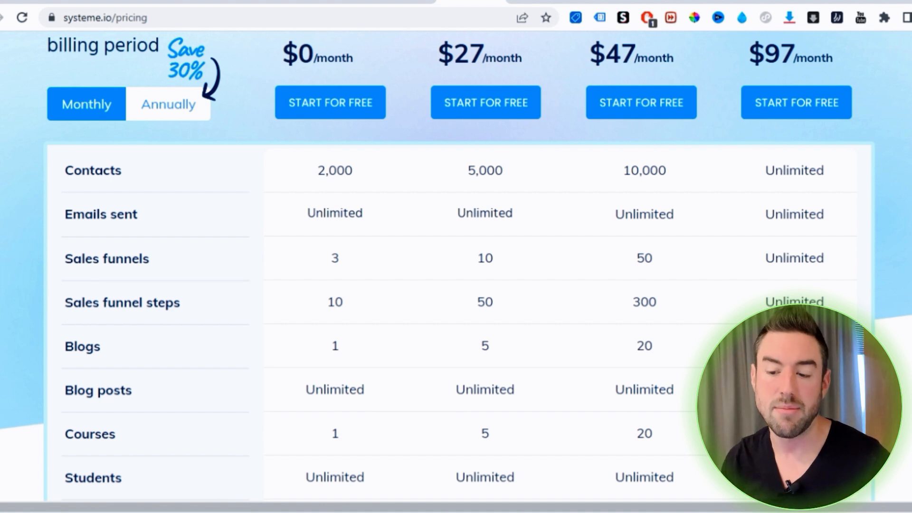
{"action": "scroll", "coordinate": [113, 295], "scroll_direction": "up", "scroll_amount": 3}
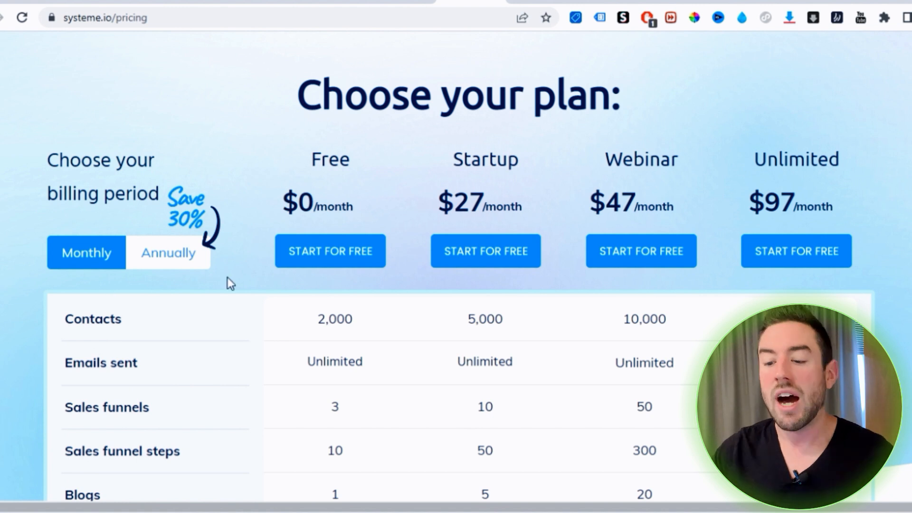
{"action": "scroll", "coordinate": [480, 238], "scroll_direction": "up", "scroll_amount": 2}
{"action": "scroll", "coordinate": [459, 153], "scroll_direction": "down", "scroll_amount": 6}
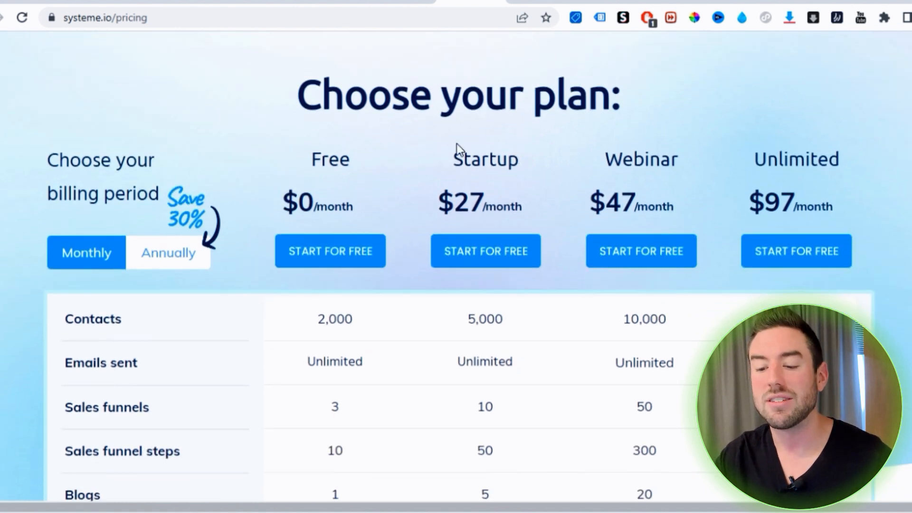
{"action": "scroll", "coordinate": [506, 109], "scroll_direction": "down", "scroll_amount": 6}
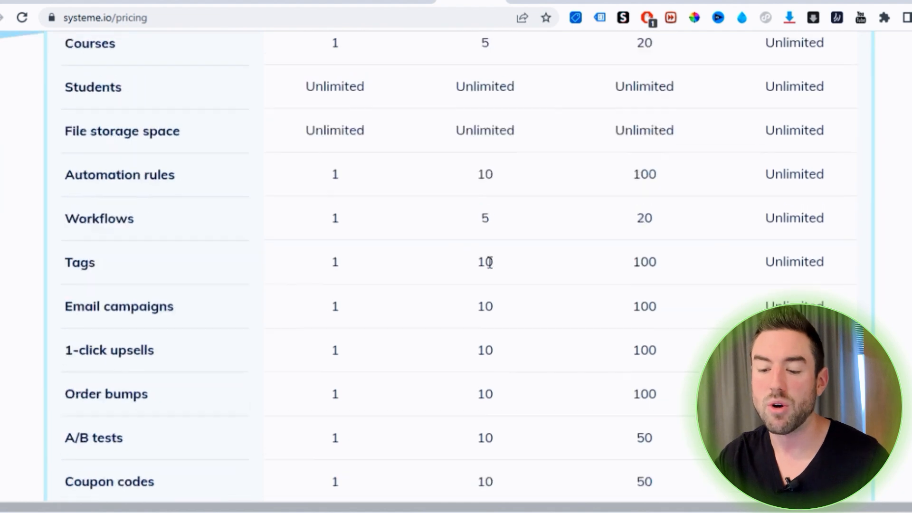
{"action": "scroll", "coordinate": [490, 259], "scroll_direction": "up", "scroll_amount": 6}
{"action": "scroll", "coordinate": [494, 298], "scroll_direction": "up", "scroll_amount": 6}
{"action": "scroll", "coordinate": [490, 193], "scroll_direction": "down", "scroll_amount": 3}
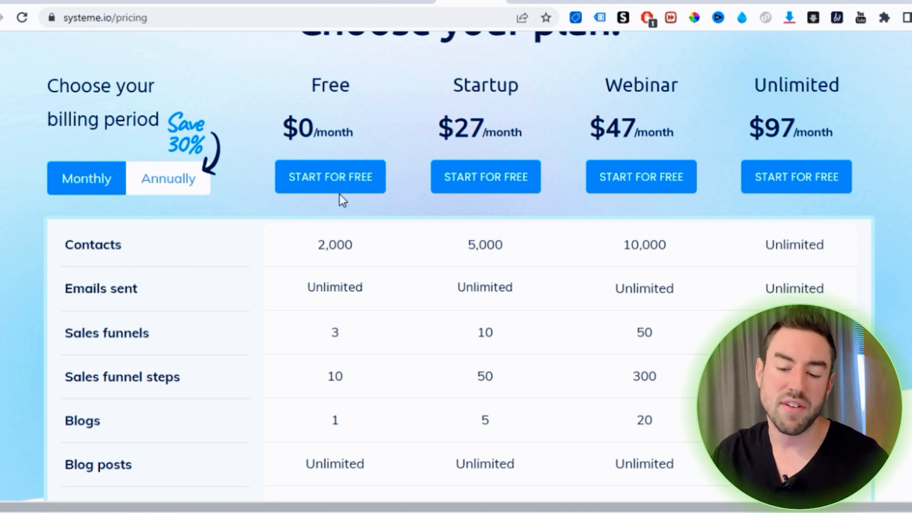
{"action": "scroll", "coordinate": [438, 283], "scroll_direction": "up", "scroll_amount": 3}
Create a new Custom funnel named "Fitness Products" from the systeme.io funnels list
{"action": "left_click", "coordinate": [538, 2]}
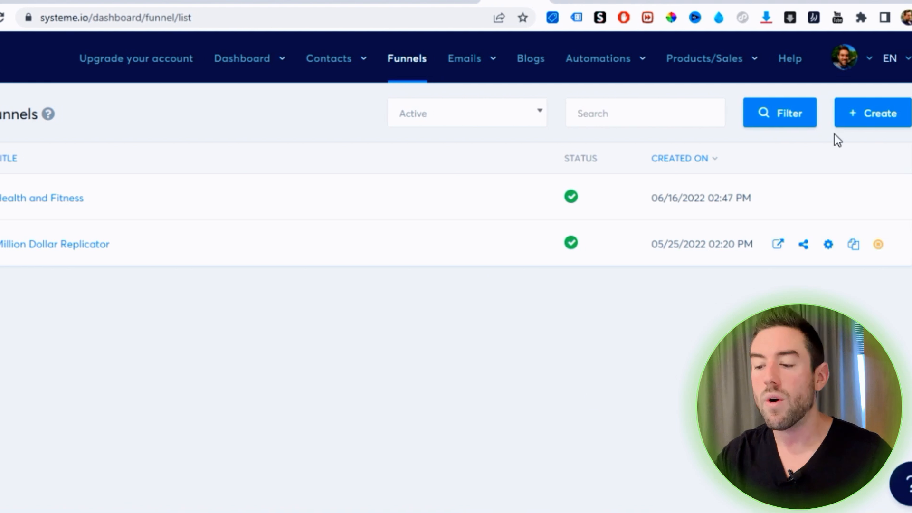
{"action": "left_click", "coordinate": [869, 119]}
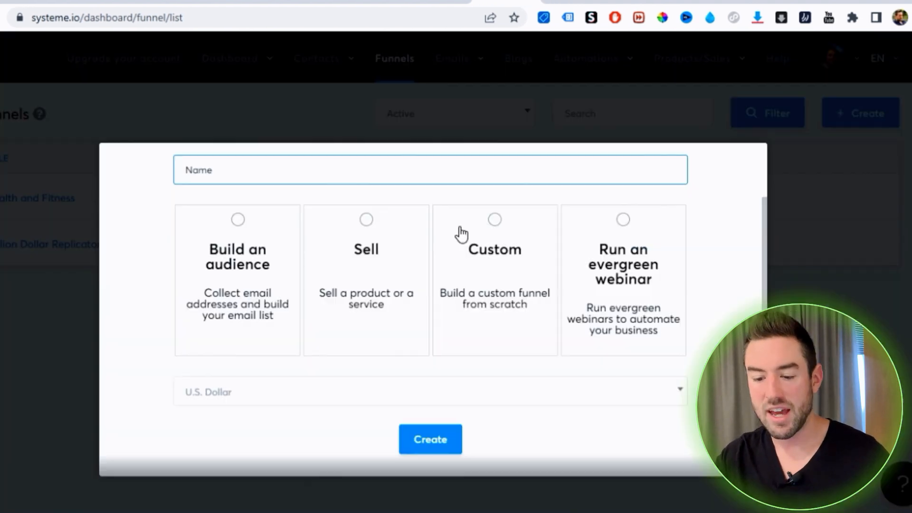
{"action": "scroll", "coordinate": [459, 231], "scroll_direction": "down", "scroll_amount": 1}
{"action": "left_click", "coordinate": [523, 250]}
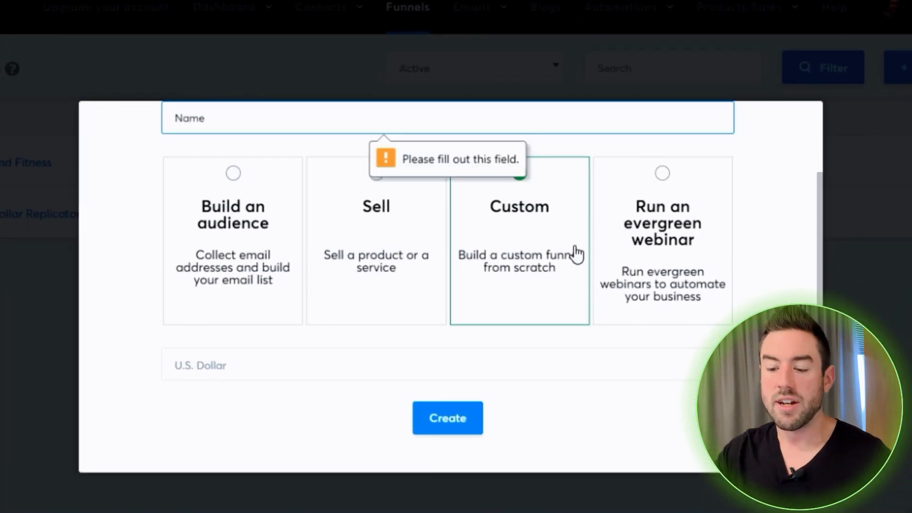
{"action": "scroll", "coordinate": [523, 252], "scroll_direction": "up", "scroll_amount": 3}
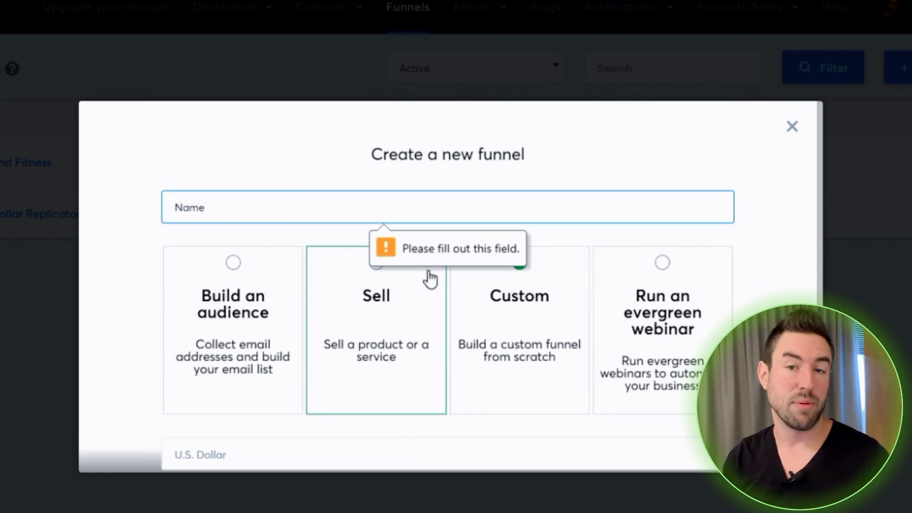
{"action": "left_click", "coordinate": [203, 199]}
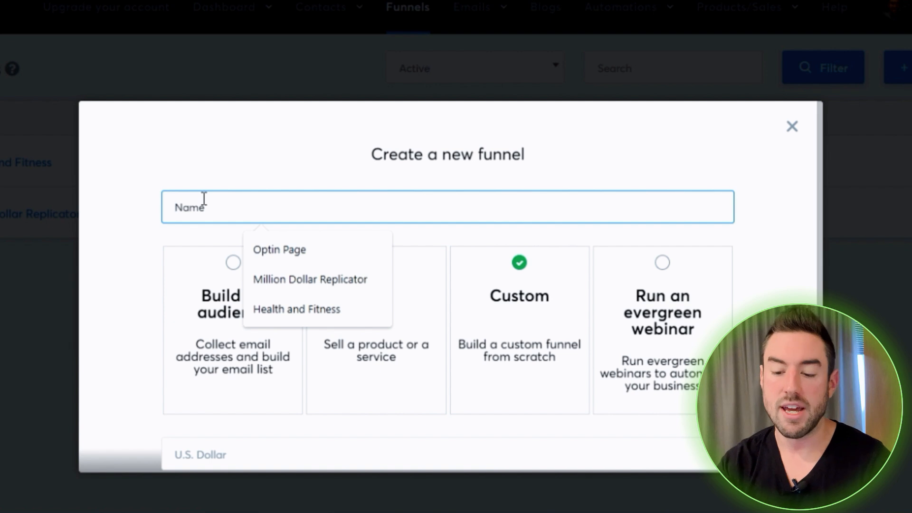
{"action": "type", "text": "Fitness"}
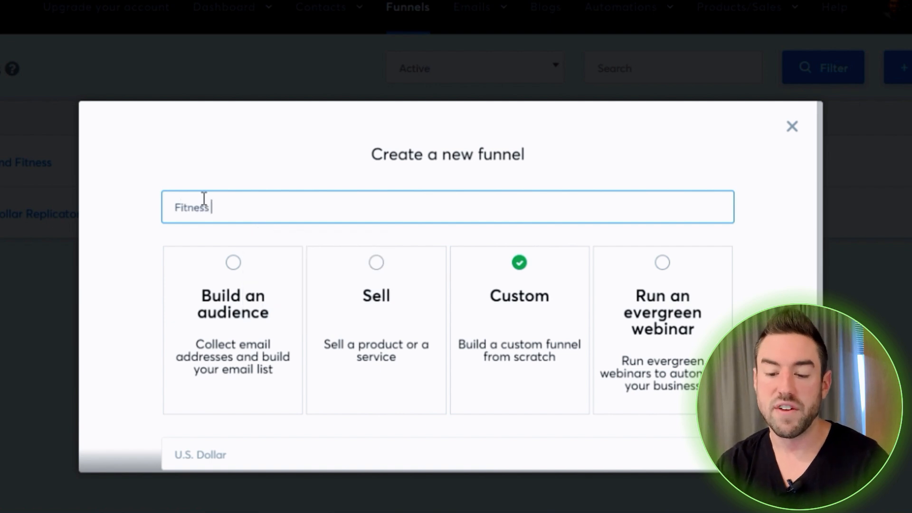
{"action": "type", "text": " Products"}
{"action": "scroll", "coordinate": [386, 214], "scroll_direction": "down", "scroll_amount": 3}
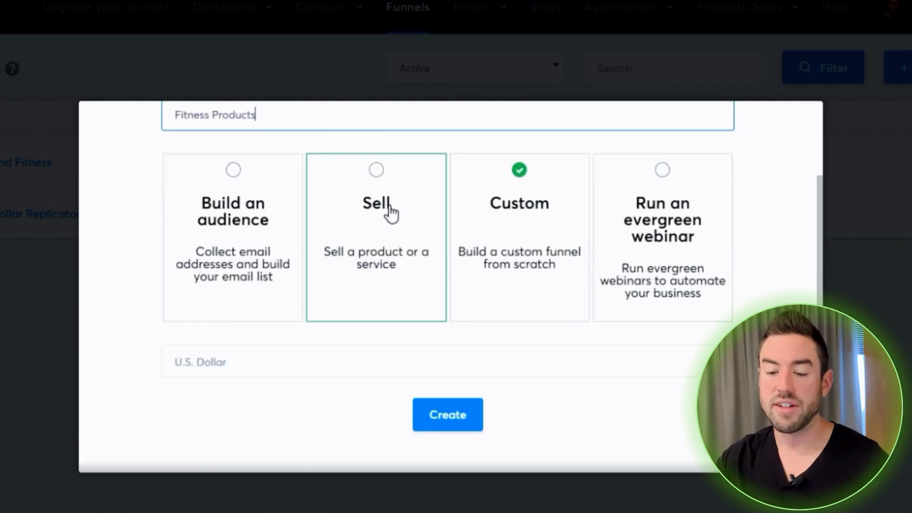
{"action": "left_click", "coordinate": [444, 415]}
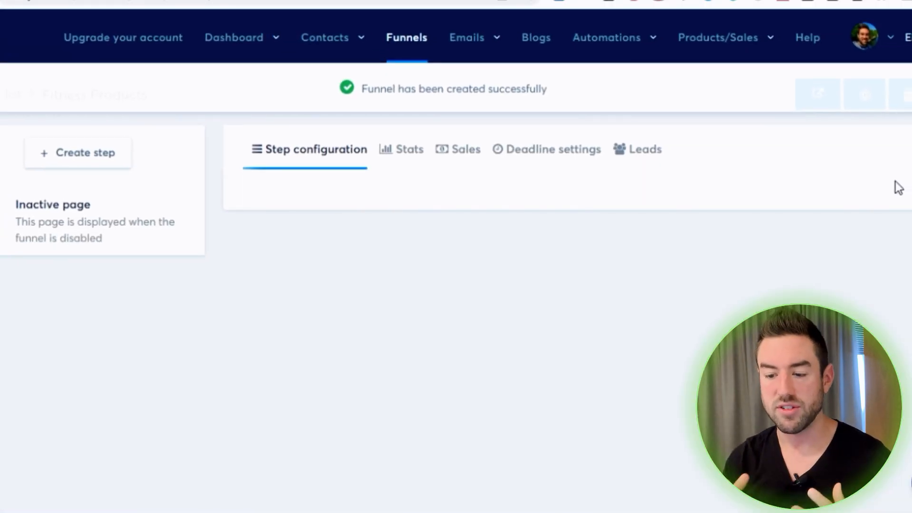
Add a funnel step named "Step 1" with the type Sales page
{"action": "left_click", "coordinate": [78, 153]}
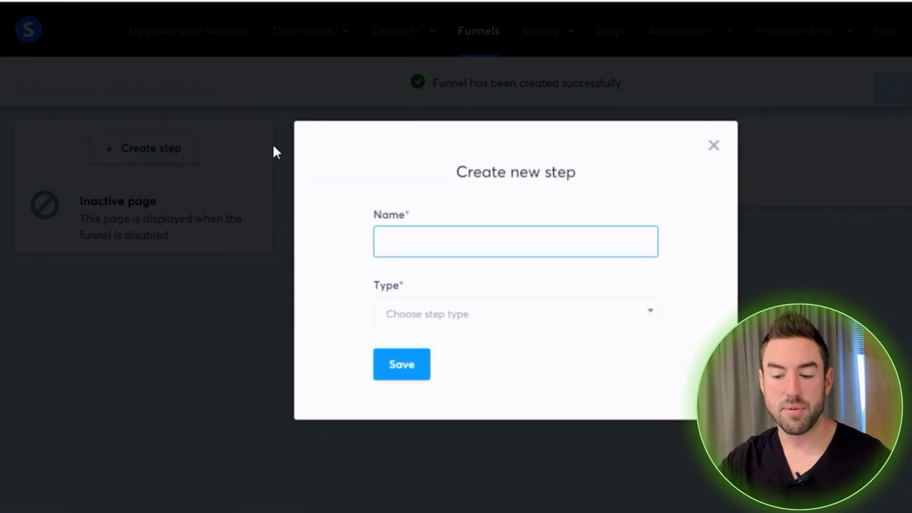
{"action": "left_click", "coordinate": [456, 245]}
{"action": "type", "text": "Step "}
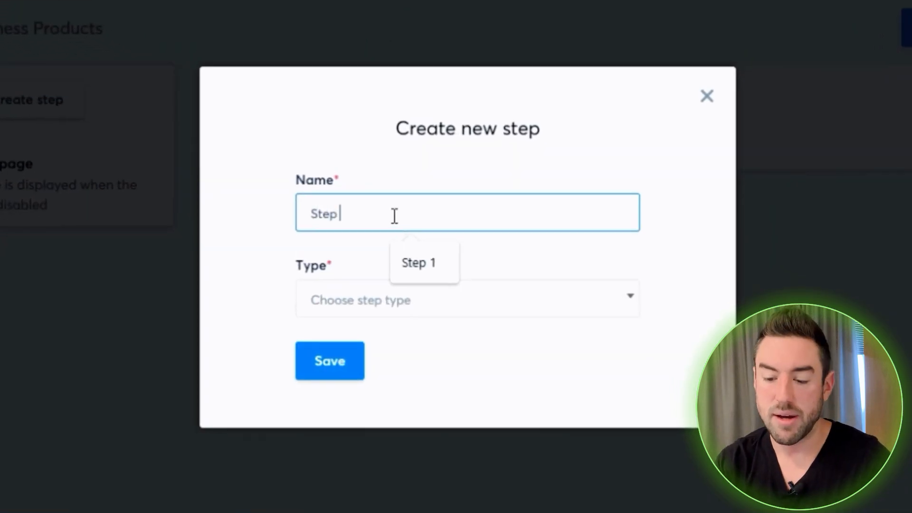
{"action": "type", "text": "1"}
{"action": "left_click", "coordinate": [395, 299]}
{"action": "scroll", "coordinate": [407, 193], "scroll_direction": "down", "scroll_amount": 3}
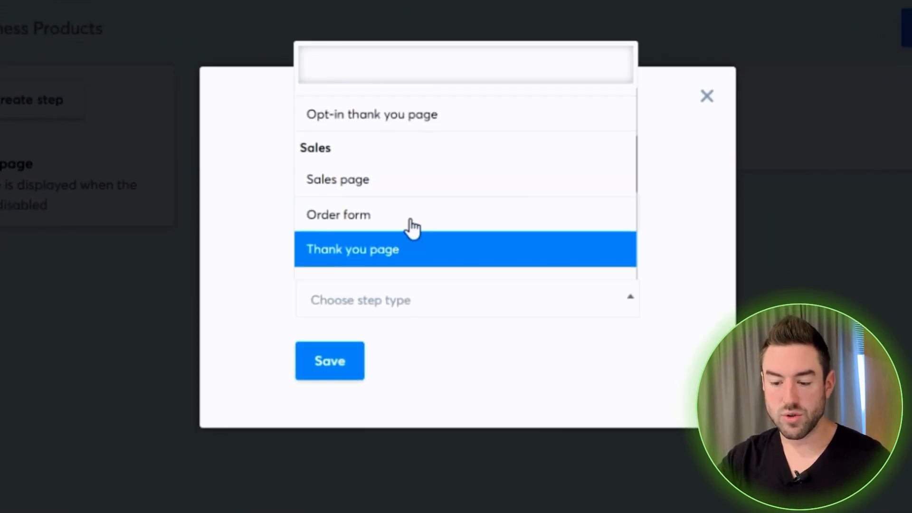
{"action": "left_click", "coordinate": [377, 153]}
{"action": "left_click", "coordinate": [344, 376]}
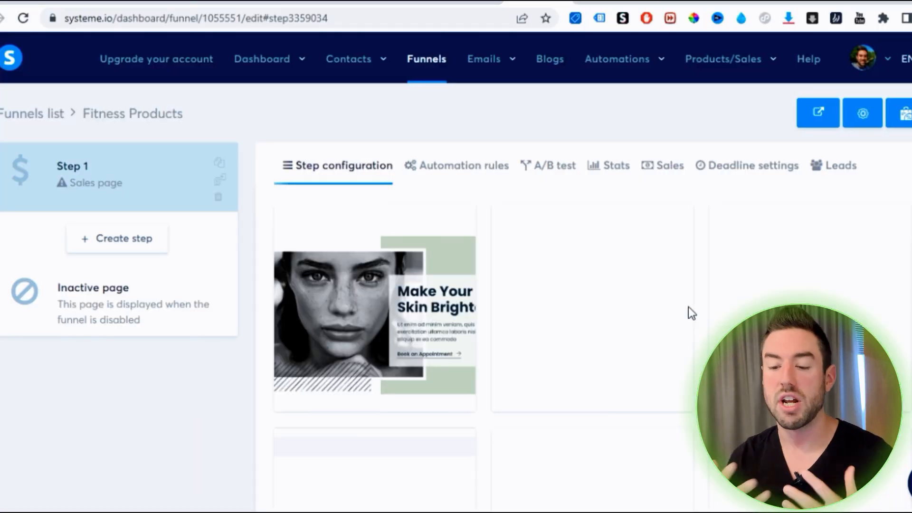
Choose the "How To Get [Desired Outcome] By Doing [Activity]" template for Step 1 and open the page in the editor
{"action": "scroll", "coordinate": [643, 307], "scroll_direction": "down", "scroll_amount": 3}
{"action": "scroll", "coordinate": [687, 338], "scroll_direction": "up", "scroll_amount": 3}
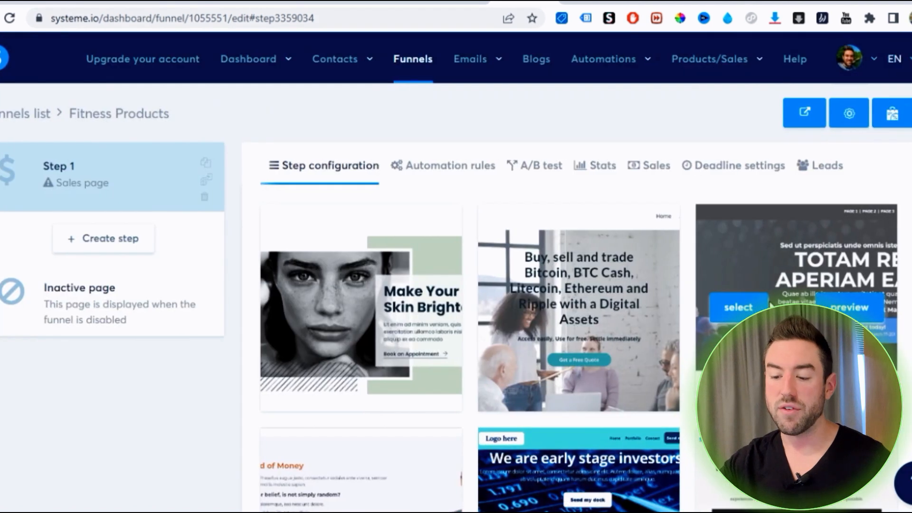
{"action": "scroll", "coordinate": [772, 306], "scroll_direction": "down", "scroll_amount": 3}
{"action": "scroll", "coordinate": [817, 226], "scroll_direction": "down", "scroll_amount": 6}
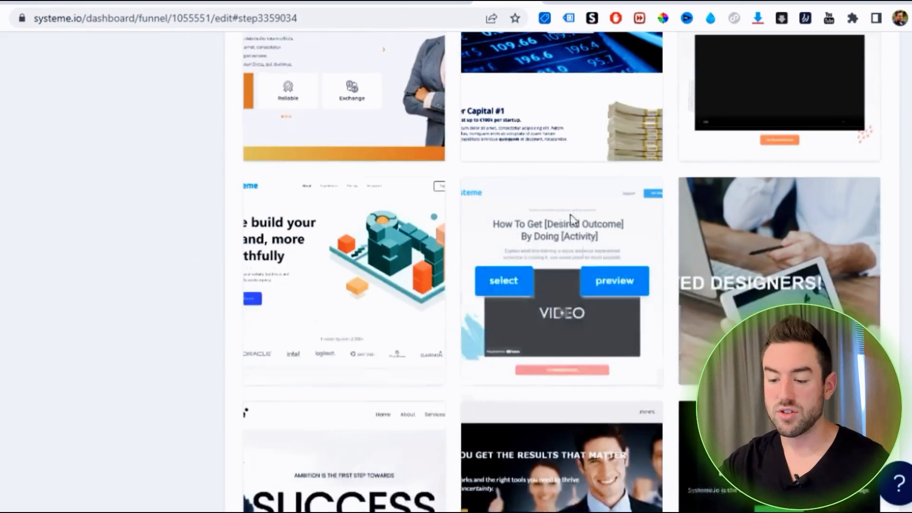
{"action": "scroll", "coordinate": [777, 227], "scroll_direction": "down", "scroll_amount": 4}
{"action": "scroll", "coordinate": [778, 229], "scroll_direction": "up", "scroll_amount": 5}
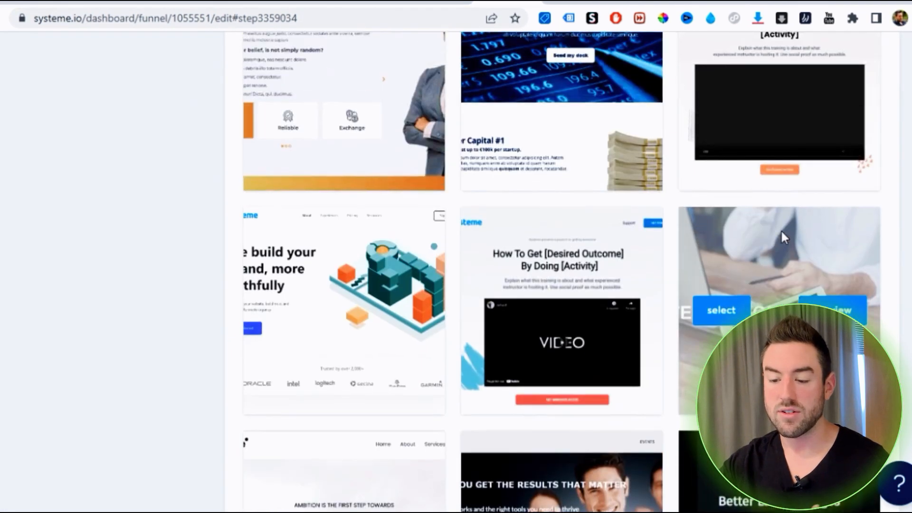
{"action": "scroll", "coordinate": [782, 230], "scroll_direction": "down", "scroll_amount": 2}
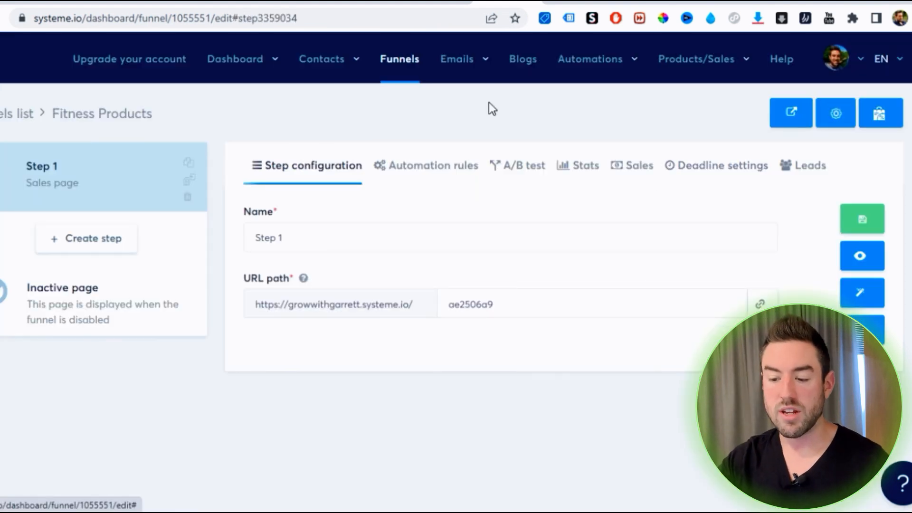
{"action": "left_click", "coordinate": [860, 299]}
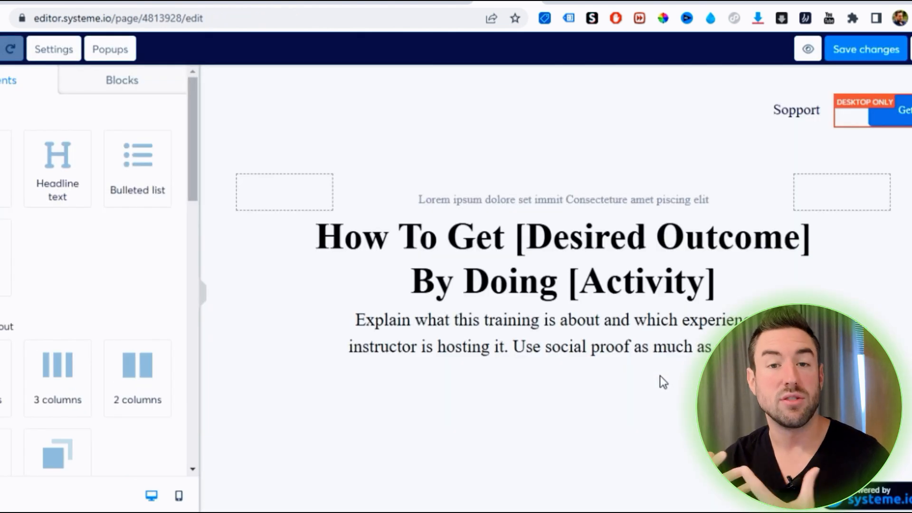
Delete the systeme.io logo video above the "Get Immediate Access" button
{"action": "scroll", "coordinate": [547, 266], "scroll_direction": "down", "scroll_amount": 7}
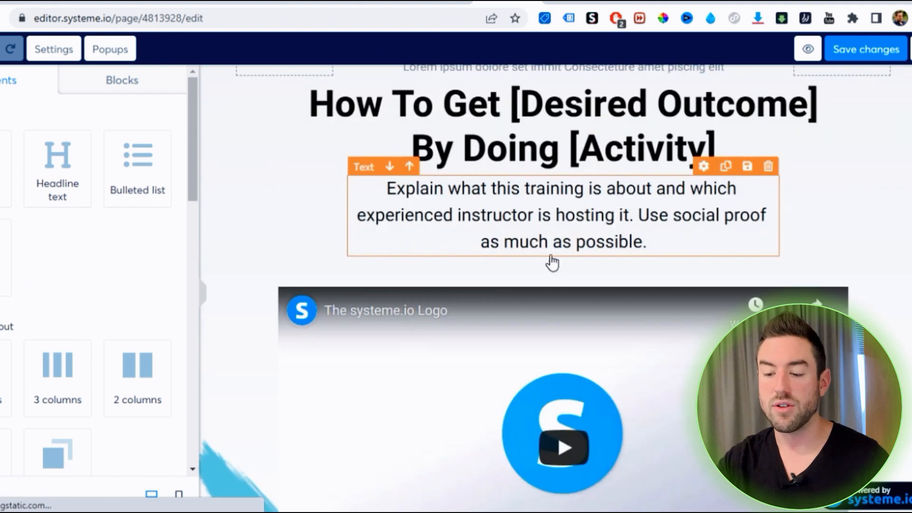
{"action": "scroll", "coordinate": [637, 248], "scroll_direction": "up", "scroll_amount": 2}
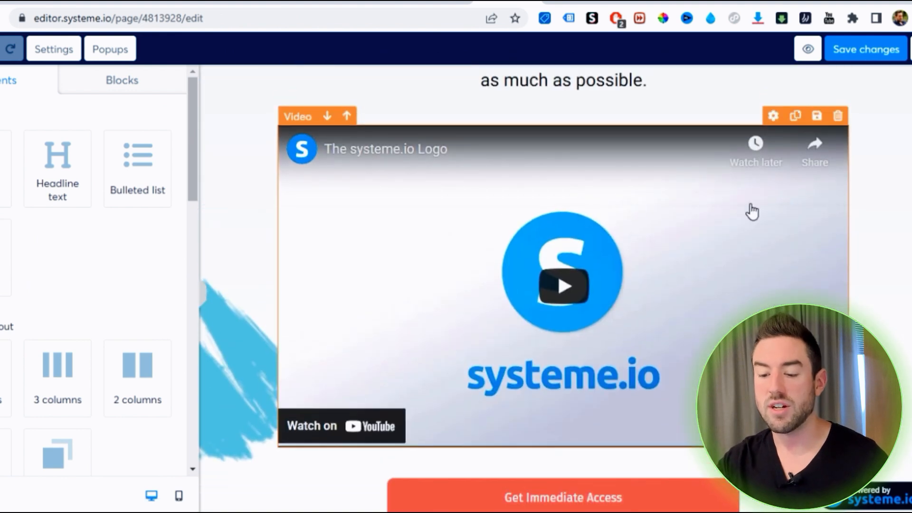
{"action": "left_click", "coordinate": [839, 118]}
{"action": "left_click", "coordinate": [507, 102]}
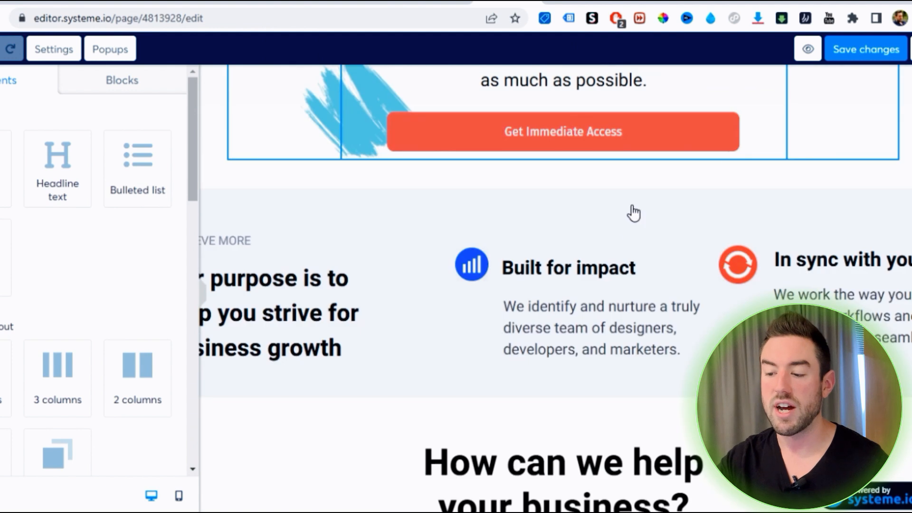
Delete the three sections below the hero: "Built for impact", "How can we help your business?" and "Highlight Specific Facts or Features"
{"action": "mouse_move", "coordinate": [895, 209]}
{"action": "left_click", "coordinate": [911, 181]}
{"action": "left_click", "coordinate": [507, 101]}
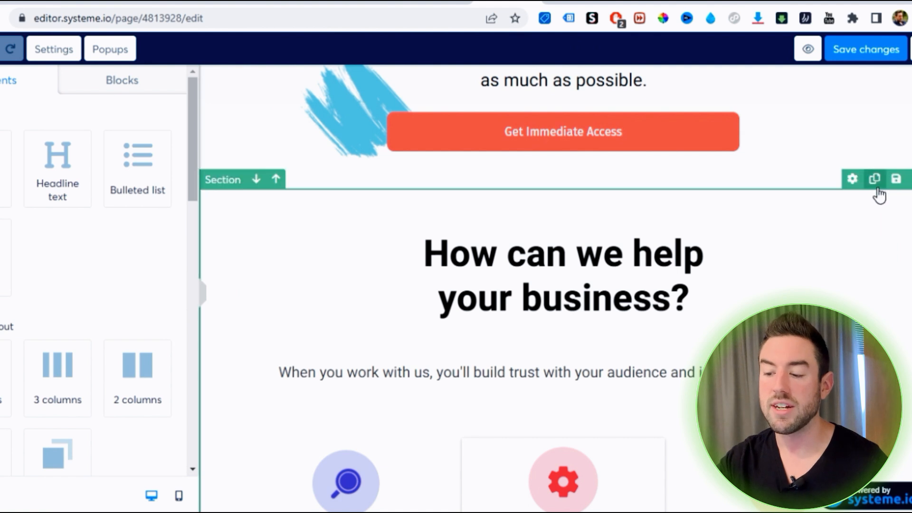
{"action": "left_click", "coordinate": [910, 180]}
{"action": "left_click", "coordinate": [512, 97]}
{"action": "left_click", "coordinate": [911, 179]}
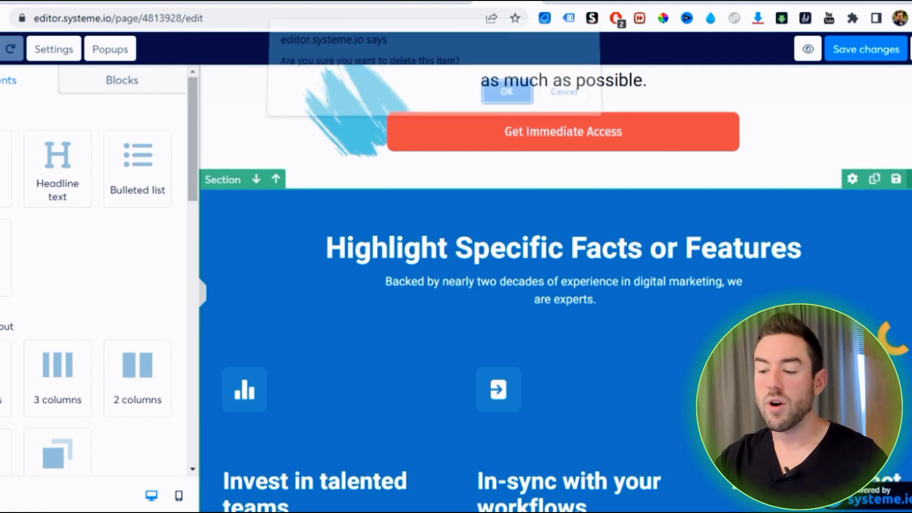
{"action": "left_click", "coordinate": [506, 101]}
{"action": "scroll", "coordinate": [725, 320], "scroll_direction": "up", "scroll_amount": 5}
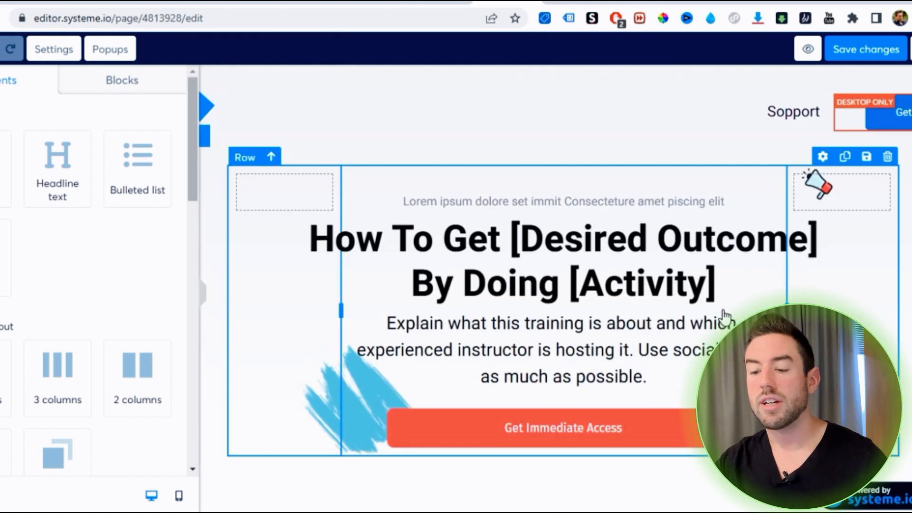
{"action": "scroll", "coordinate": [874, 276], "scroll_direction": "down", "scroll_amount": 3}
{"action": "scroll", "coordinate": [864, 285], "scroll_direction": "up", "scroll_amount": 1}
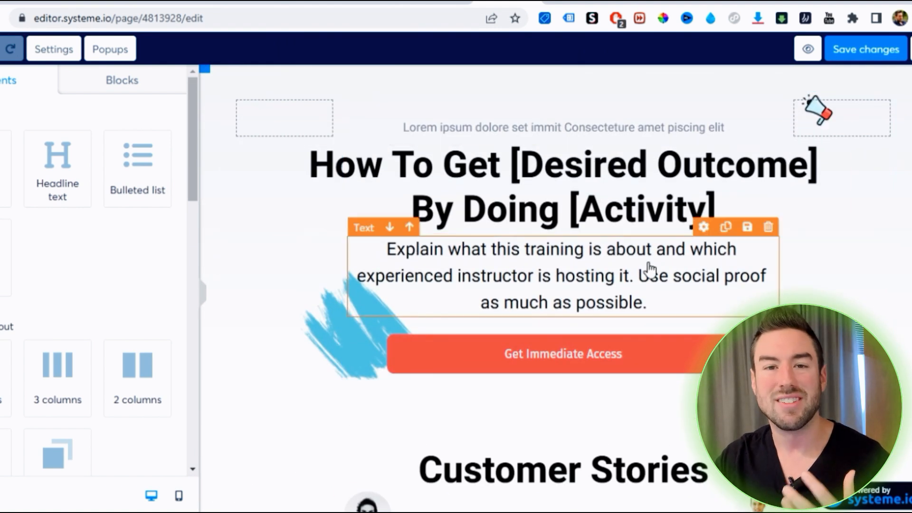
{"action": "scroll", "coordinate": [630, 246], "scroll_direction": "down", "scroll_amount": 2}
{"action": "scroll", "coordinate": [598, 223], "scroll_direction": "up", "scroll_amount": 3}
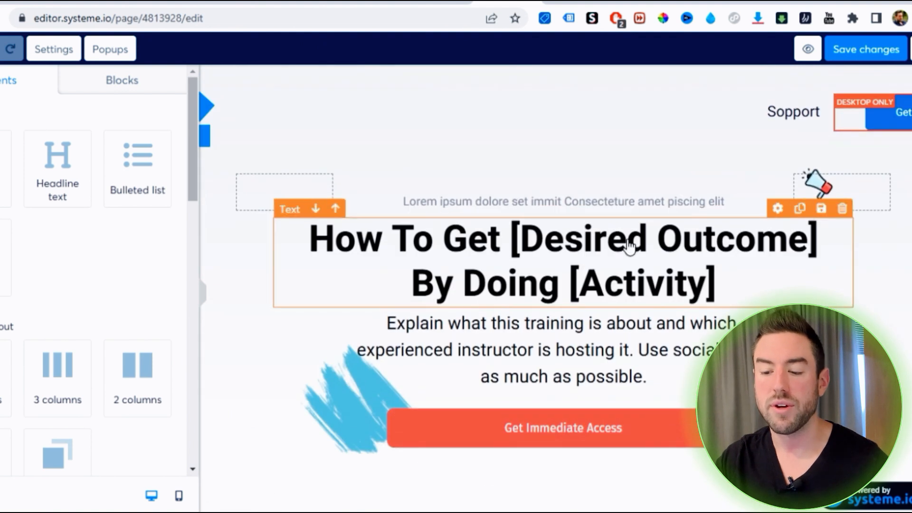
Replace the hero headline "How To Get [Desired Outcome] By Doing [Activity]" with "Discover The Best Ways To Lose Weight.."
{"action": "scroll", "coordinate": [577, 200], "scroll_direction": "down", "scroll_amount": 1}
{"action": "triple_click", "coordinate": [495, 164]}
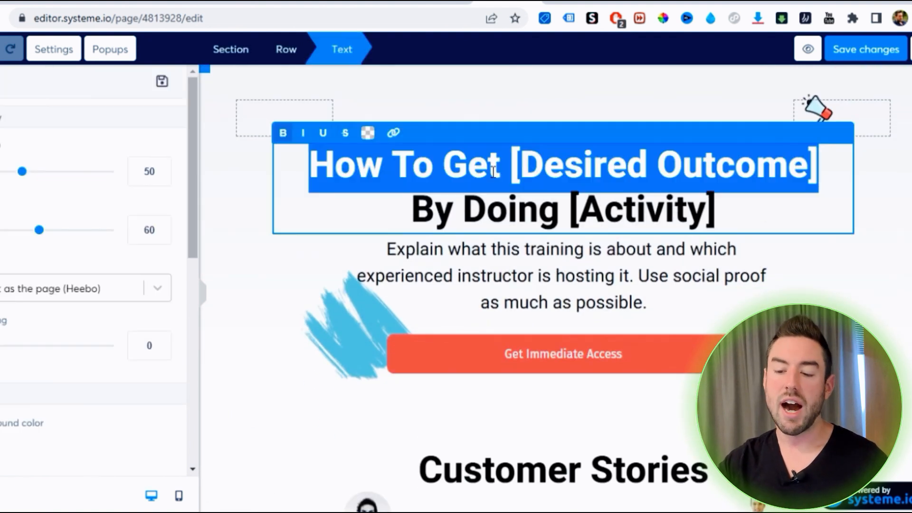
{"action": "double_click", "coordinate": [548, 201]}
{"action": "key", "text": "ctrl+a"}
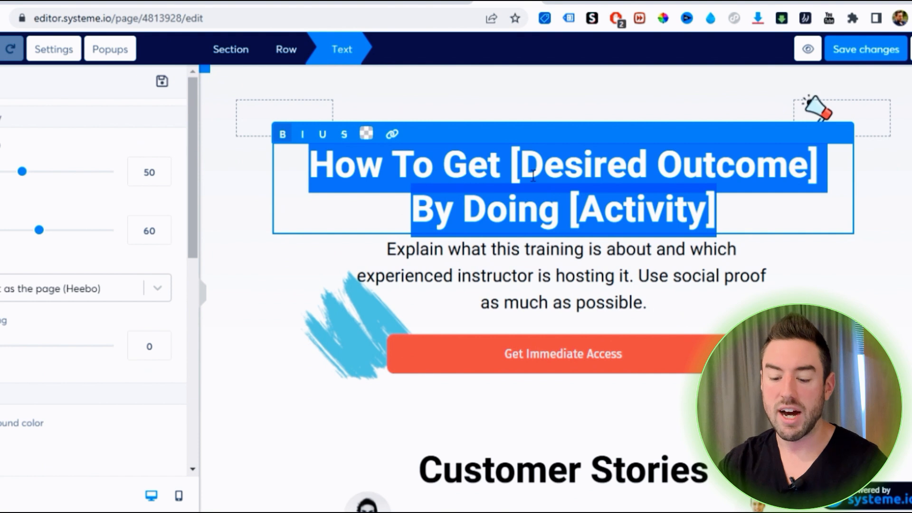
{"action": "type", "text": "Discover "}
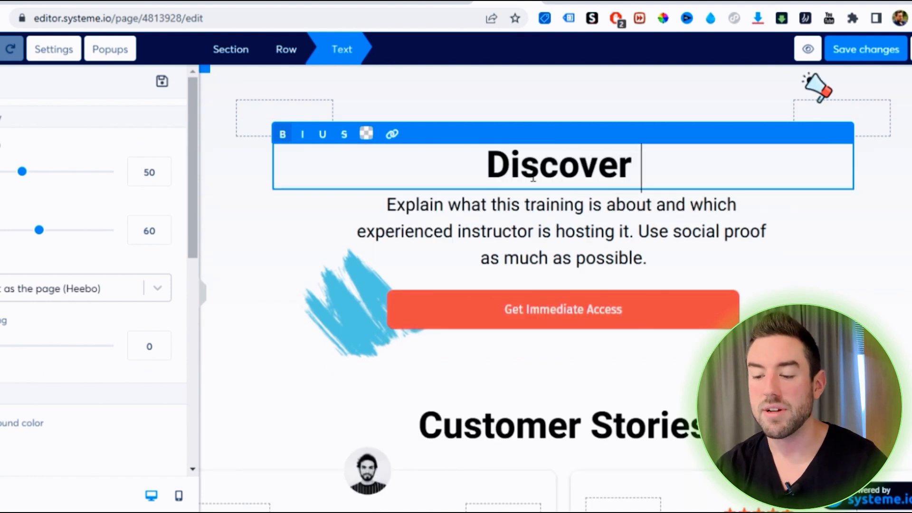
{"action": "type", "text": "The Best Ways To Lose Wi"}
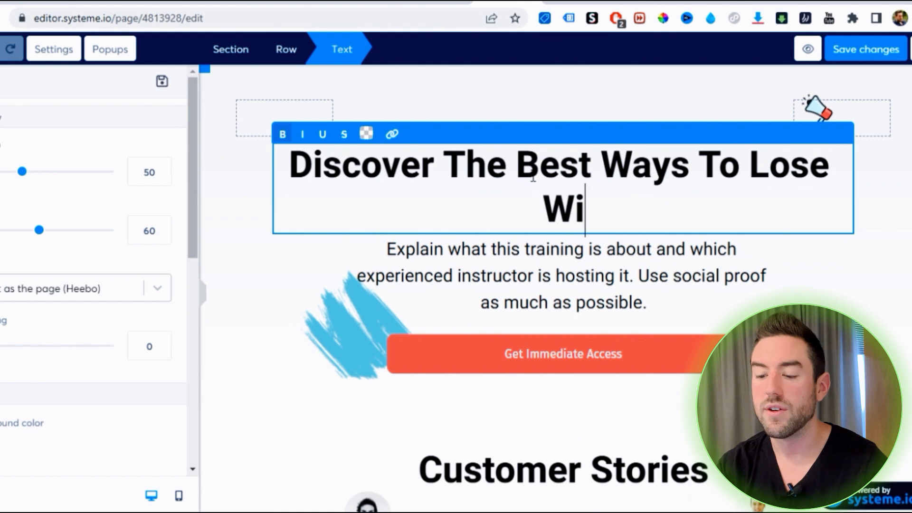
{"action": "key", "text": "BackSpace"}
{"action": "type", "text": "eight.."}
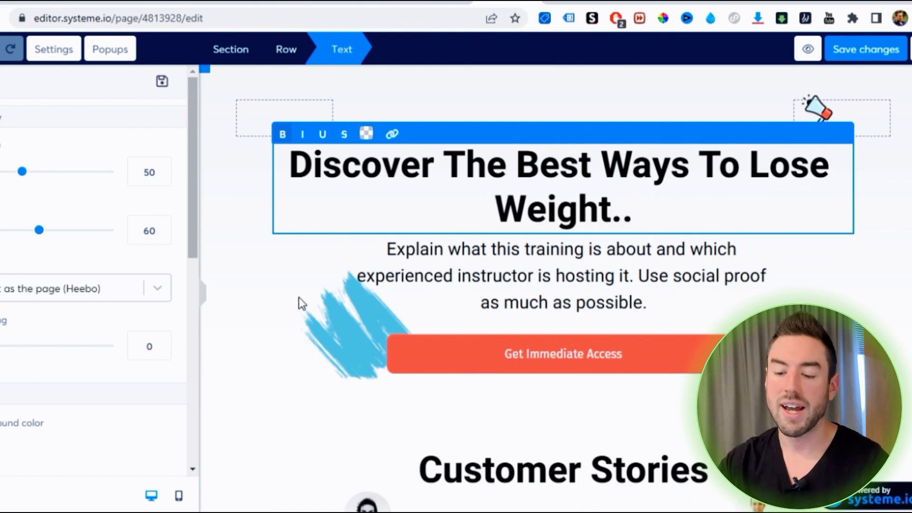
{"action": "left_click", "coordinate": [299, 298]}
Move the "Get Immediate Access" button directly below the "Customer Stories" heading and change its text to "Click Here Now"
{"action": "scroll", "coordinate": [550, 279], "scroll_direction": "down", "scroll_amount": 3}
{"action": "left_click_drag", "start_coordinate": [612, 206], "coordinate": [570, 380]}
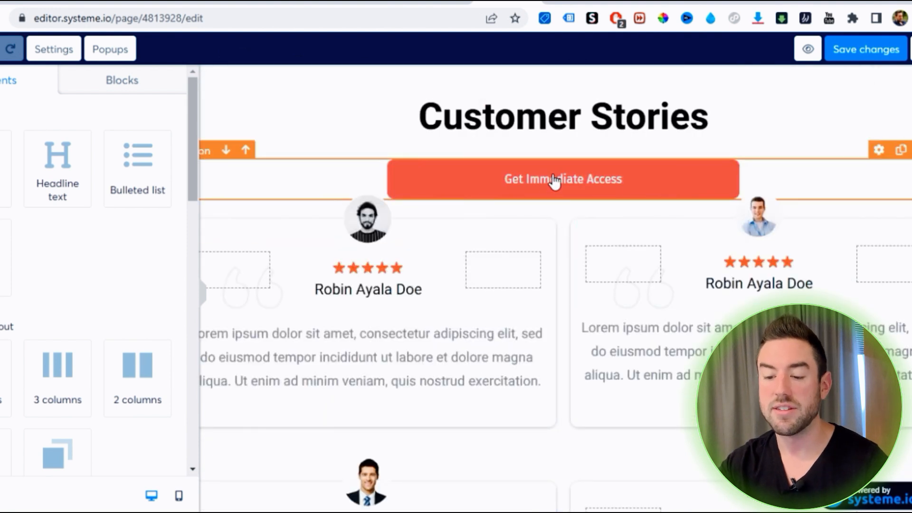
{"action": "left_click", "coordinate": [518, 182]}
{"action": "scroll", "coordinate": [37, 233], "scroll_direction": "down", "scroll_amount": 8}
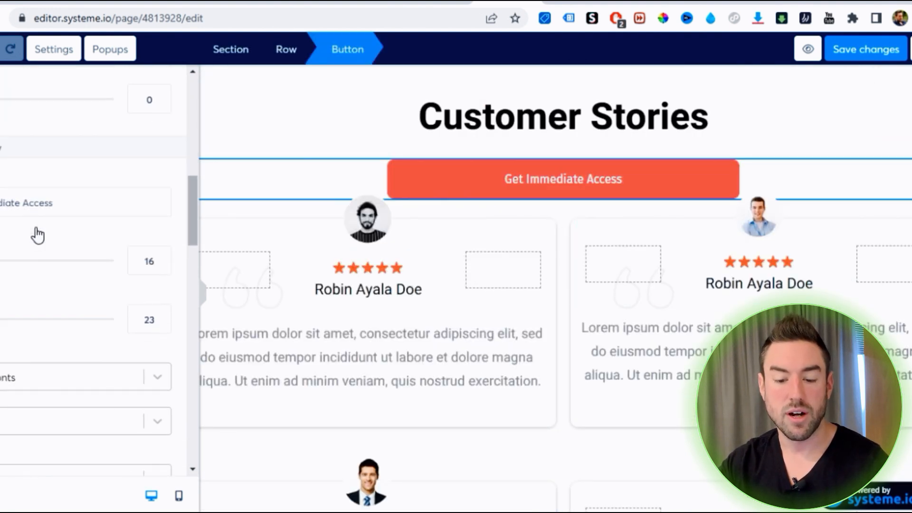
{"action": "triple_click", "coordinate": [1, 197]}
{"action": "type", "text": "Cli"}
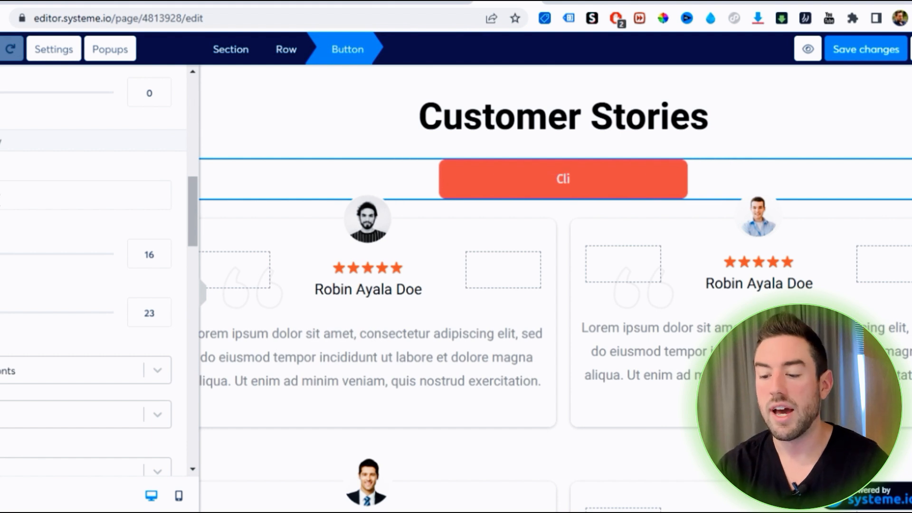
{"action": "type", "text": "ck Here Now"}
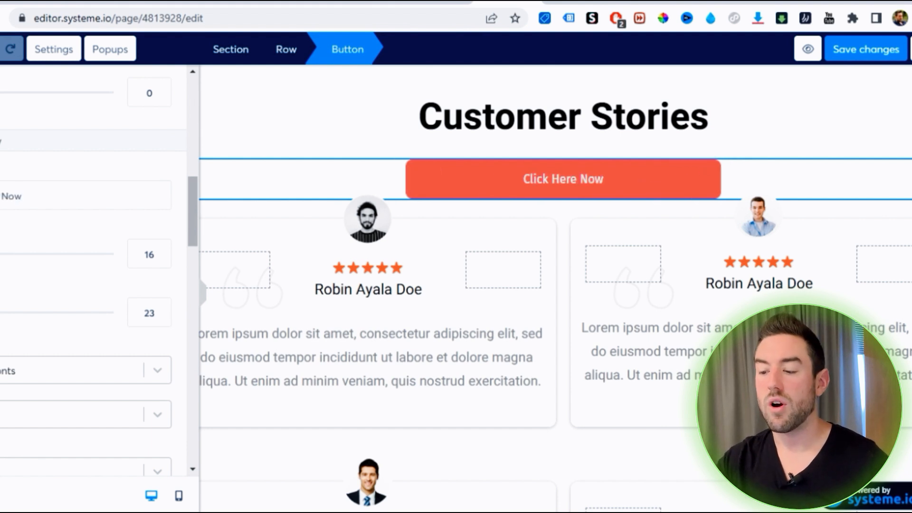
{"action": "left_click", "coordinate": [590, 195]}
Compare the headings of the finished keto example page with the title of the matching Digistore24 offer
{"action": "scroll", "coordinate": [475, 236], "scroll_direction": "up", "scroll_amount": 8}
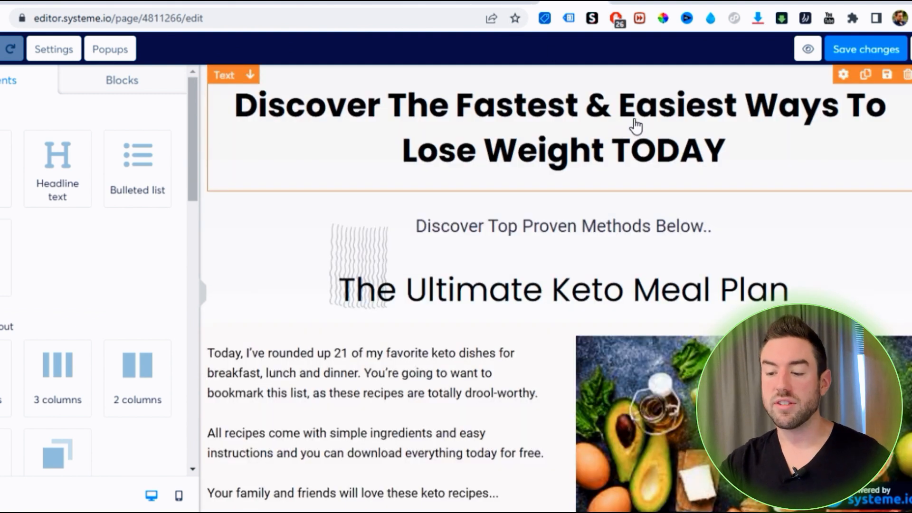
{"action": "scroll", "coordinate": [664, 190], "scroll_direction": "down", "scroll_amount": 5}
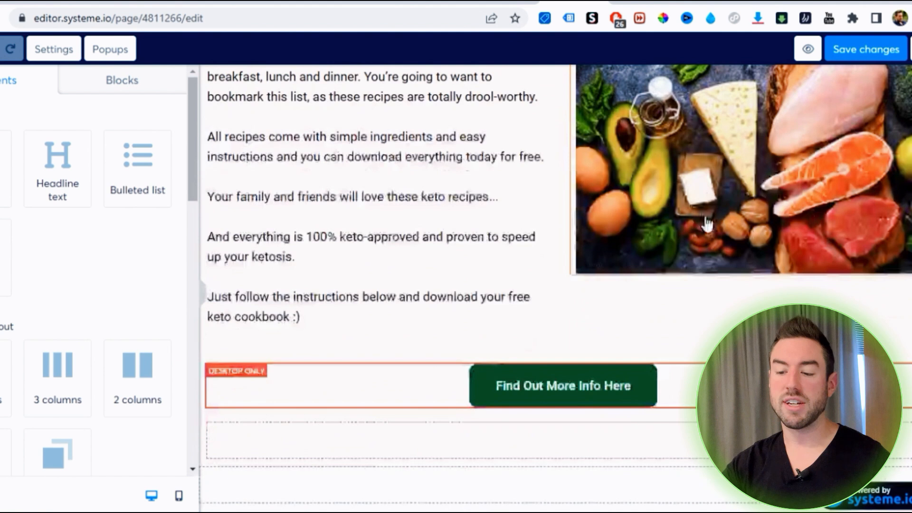
{"action": "scroll", "coordinate": [708, 225], "scroll_direction": "up", "scroll_amount": 5}
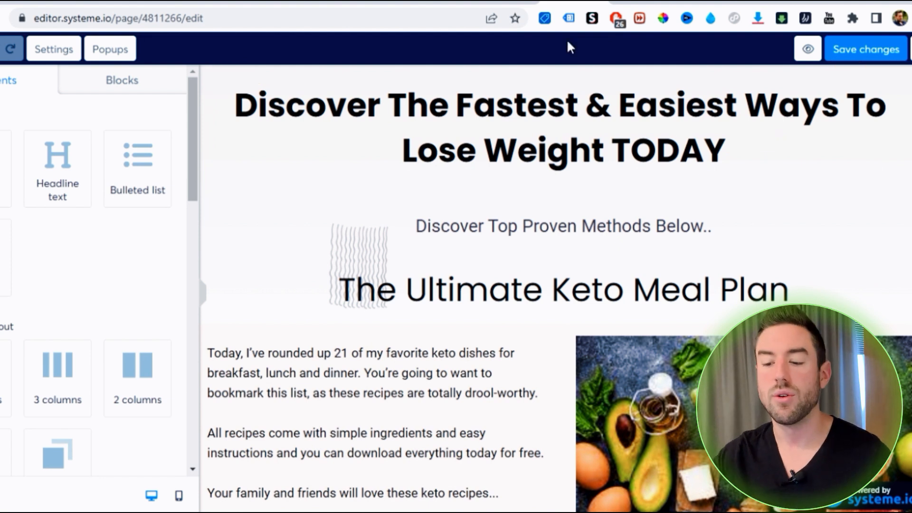
{"action": "scroll", "coordinate": [583, 239], "scroll_direction": "down", "scroll_amount": 2}
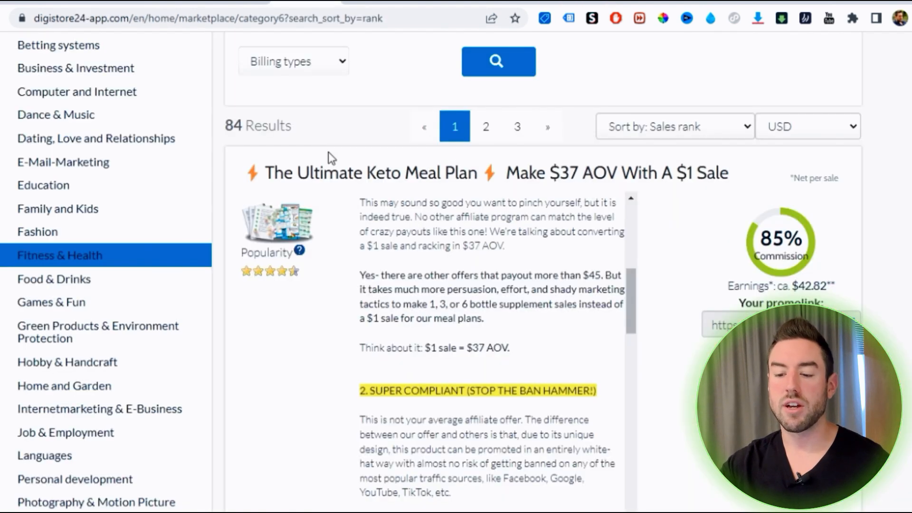
{"action": "scroll", "coordinate": [361, 230], "scroll_direction": "up", "scroll_amount": 3}
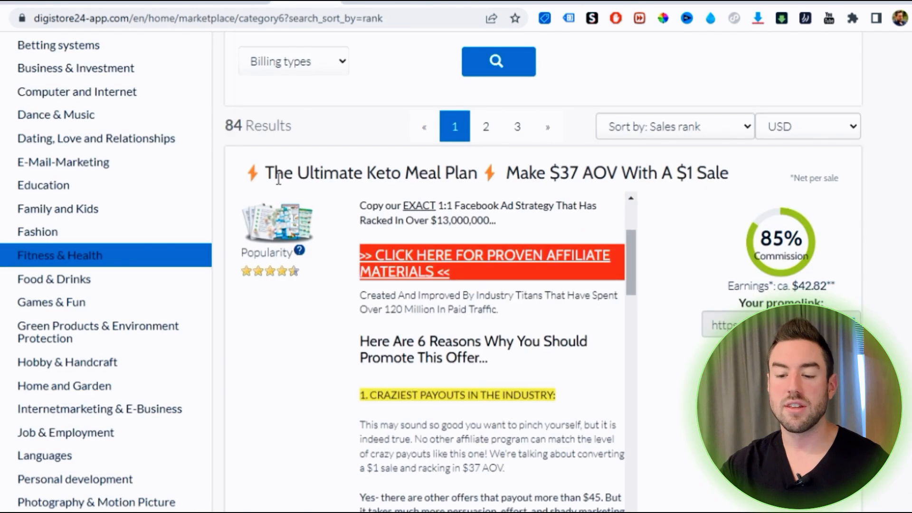
{"action": "left_click_drag", "start_coordinate": [265, 174], "coordinate": [460, 173]}
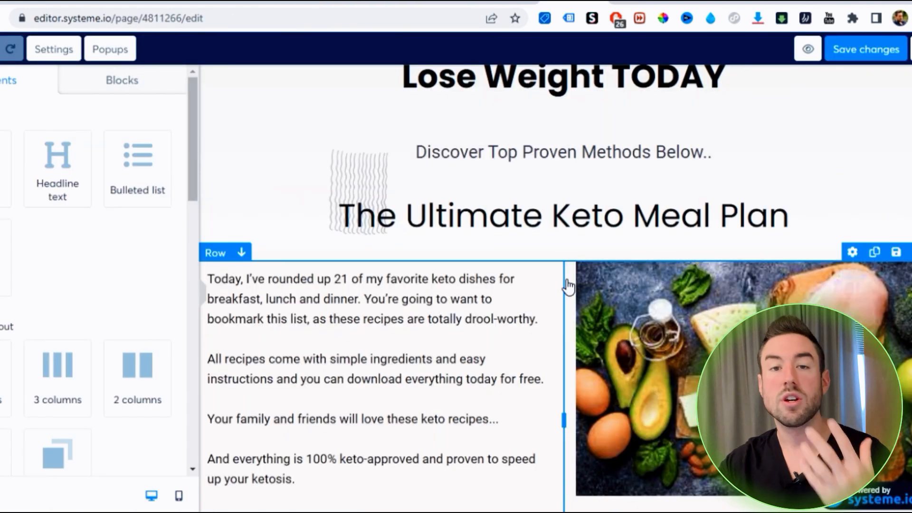
{"action": "scroll", "coordinate": [387, 112], "scroll_direction": "down", "scroll_amount": 3}
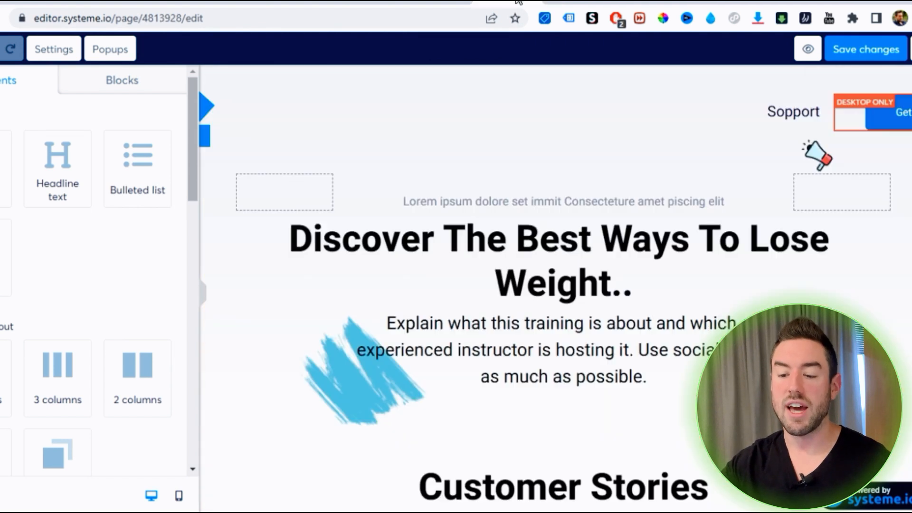
Look through the remaining template sections of the new sales page, down to the footer and back up to the testimonial
{"action": "scroll", "coordinate": [393, 238], "scroll_direction": "down", "scroll_amount": 10}
{"action": "scroll", "coordinate": [442, 266], "scroll_direction": "down", "scroll_amount": 10}
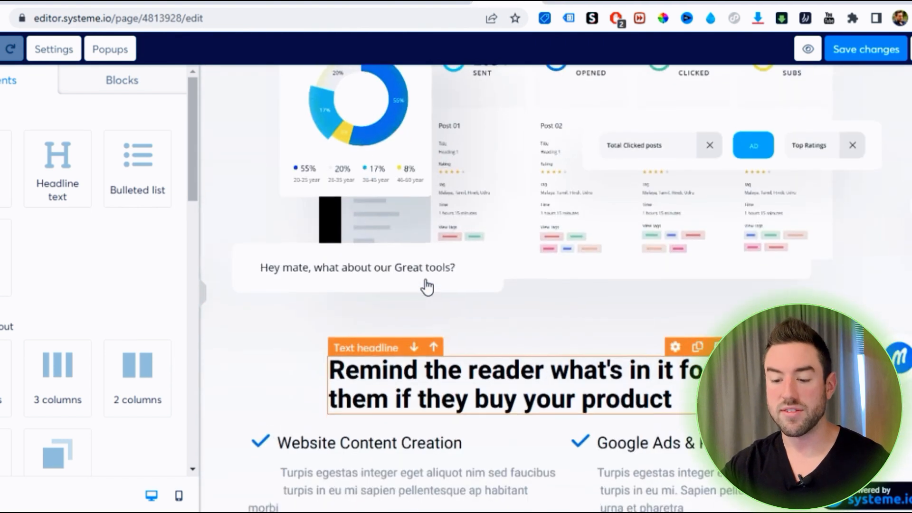
{"action": "scroll", "coordinate": [428, 294], "scroll_direction": "down", "scroll_amount": 10}
{"action": "scroll", "coordinate": [485, 289], "scroll_direction": "up", "scroll_amount": 7}
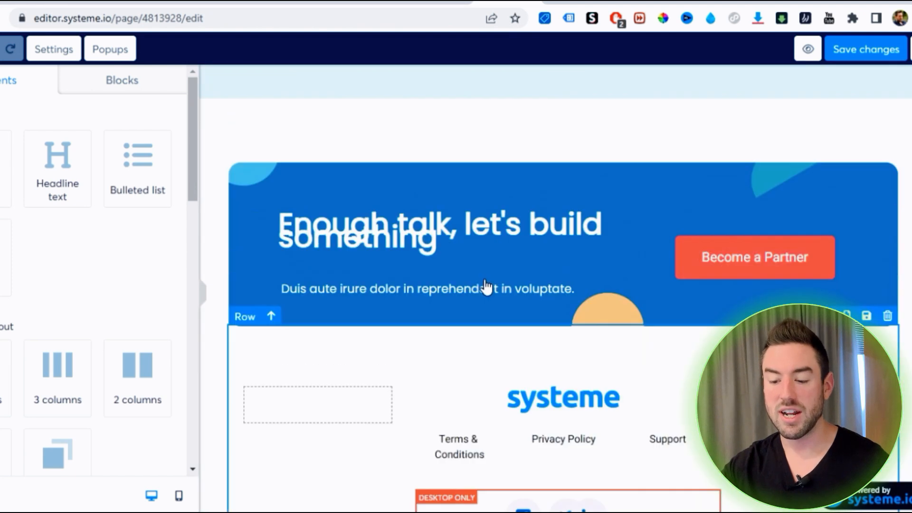
{"action": "scroll", "coordinate": [500, 180], "scroll_direction": "up", "scroll_amount": 5}
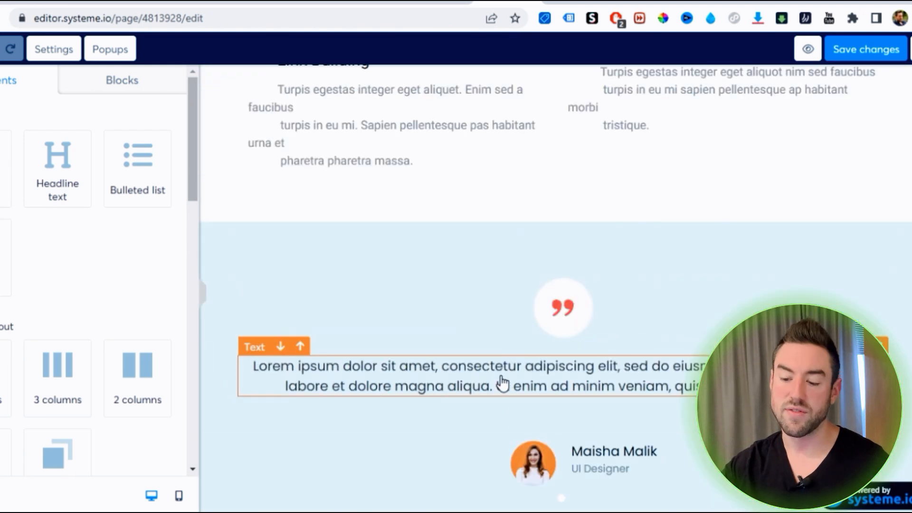
{"action": "left_click", "coordinate": [503, 383]}
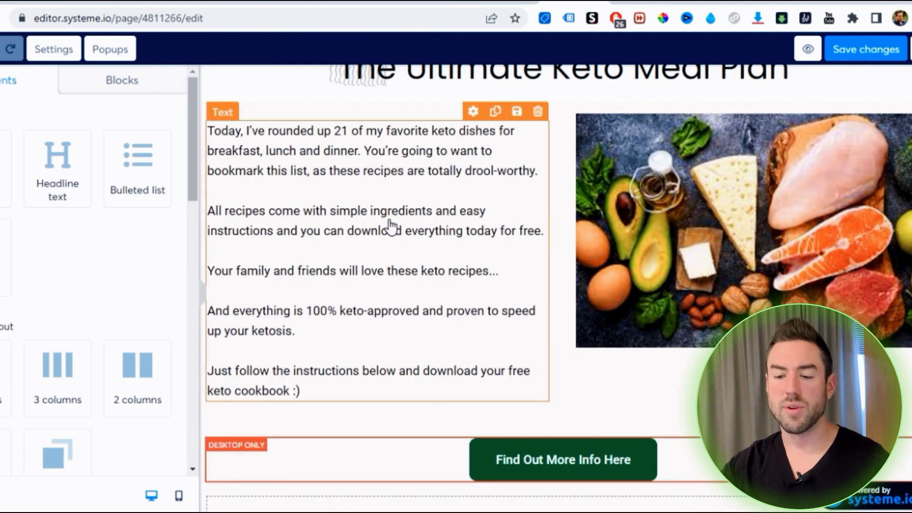
Examine the keto offer's exit pop-up and its list of bonuses, and compare it with the example page's description and image
{"action": "scroll", "coordinate": [537, 79], "scroll_direction": "up", "scroll_amount": 2}
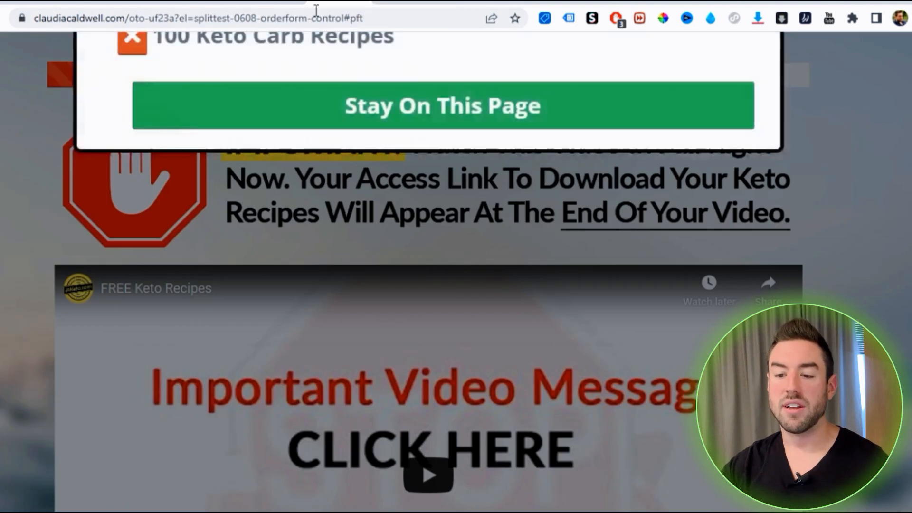
{"action": "scroll", "coordinate": [446, 229], "scroll_direction": "down", "scroll_amount": 1}
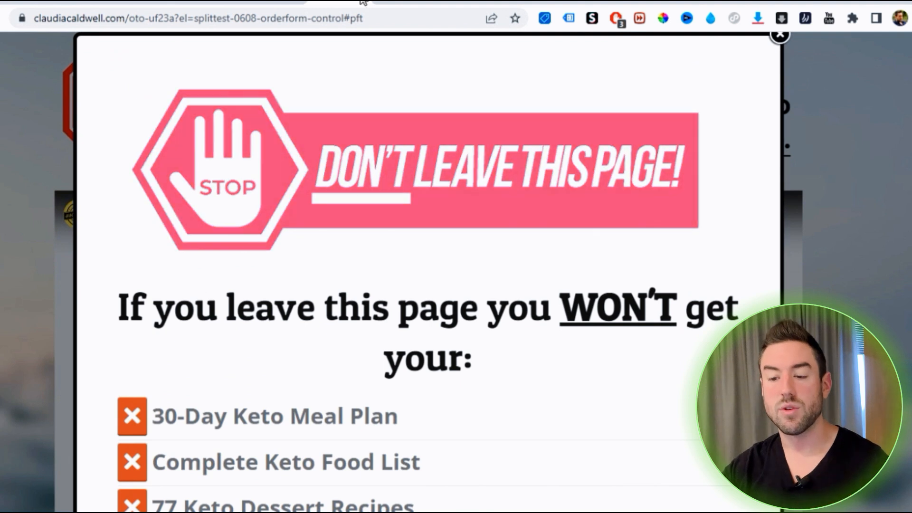
{"action": "scroll", "coordinate": [336, 220], "scroll_direction": "down", "scroll_amount": 5}
{"action": "left_click_drag", "start_coordinate": [404, 333], "coordinate": [140, 187]}
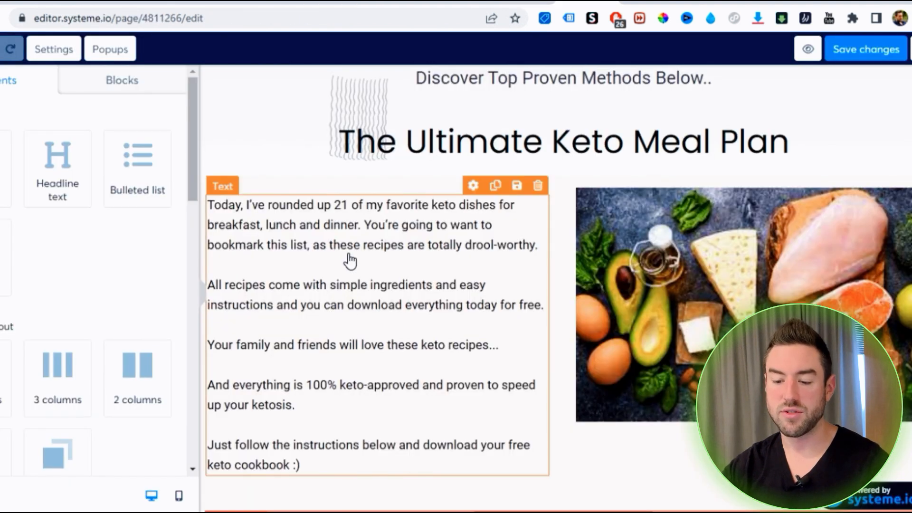
{"action": "scroll", "coordinate": [569, 224], "scroll_direction": "down", "scroll_amount": 2}
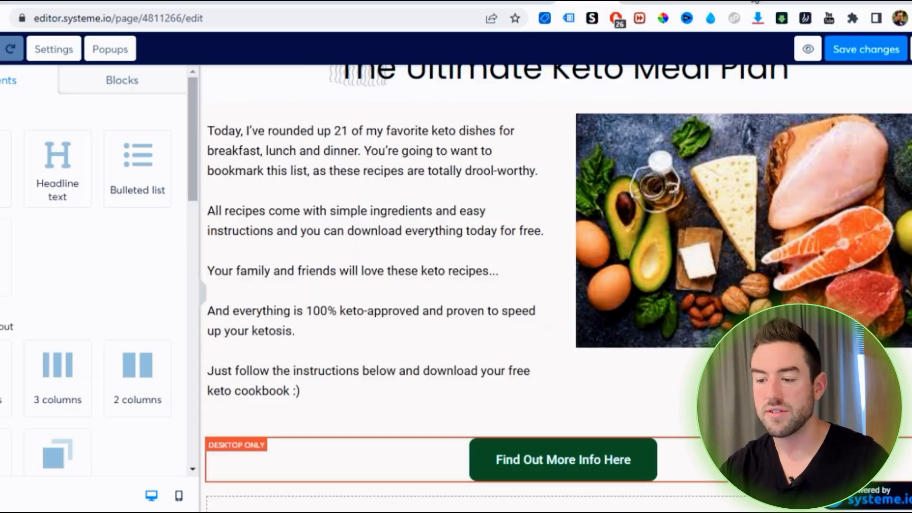
Search Google Images for "keto photo", browse the pictures, and return to the keto example page in the editor
{"action": "key", "text": "ctrl+t"}
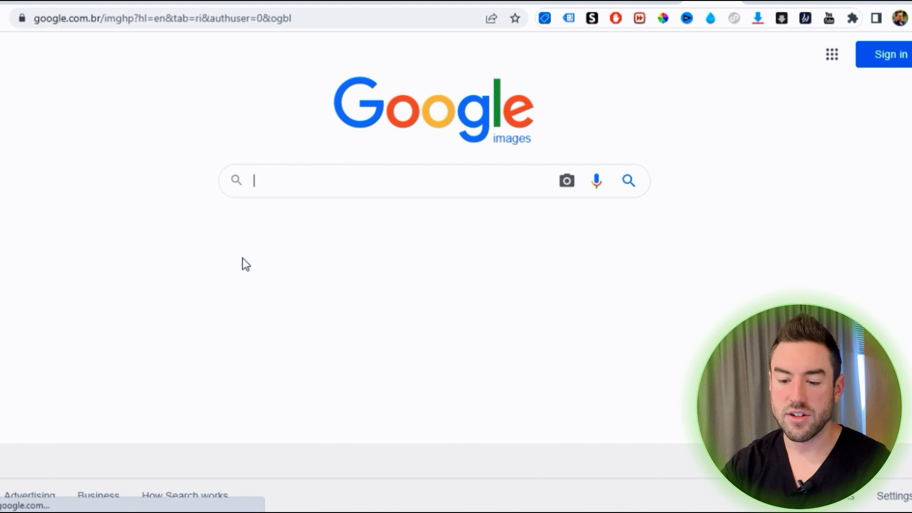
{"action": "type", "text": "k"}
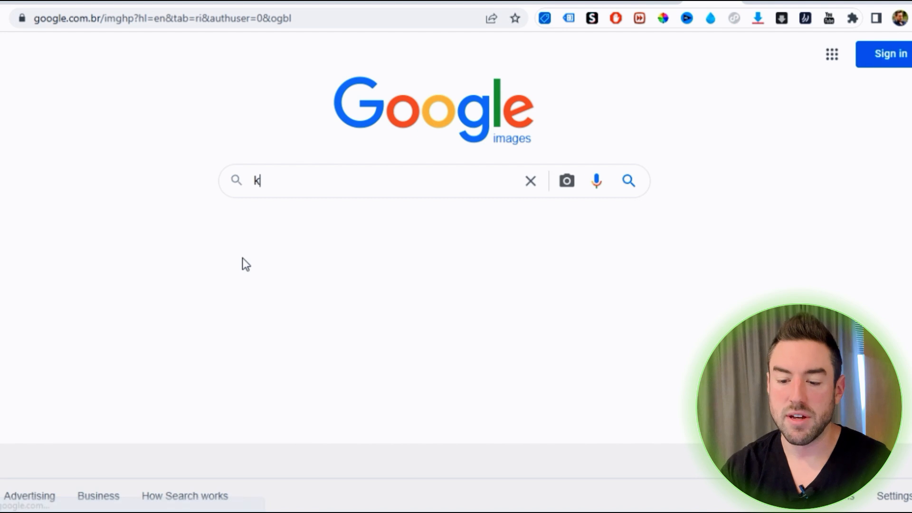
{"action": "type", "text": "eto photo"}
{"action": "key", "text": "Return"}
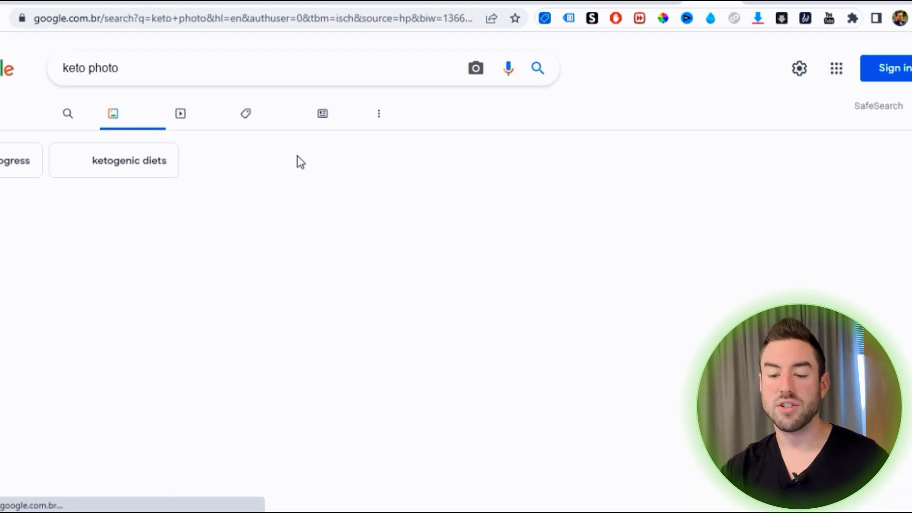
{"action": "scroll", "coordinate": [298, 161], "scroll_direction": "down", "scroll_amount": 6}
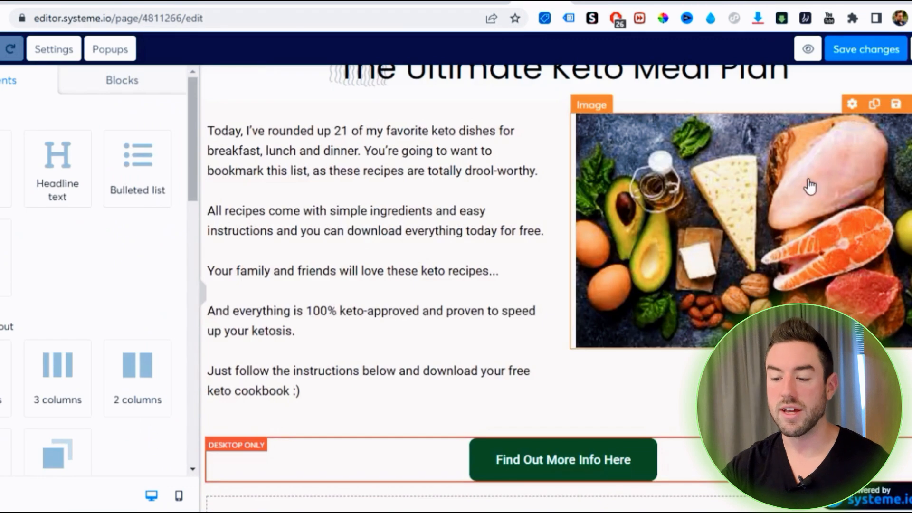
{"action": "scroll", "coordinate": [491, 216], "scroll_direction": "down", "scroll_amount": 4}
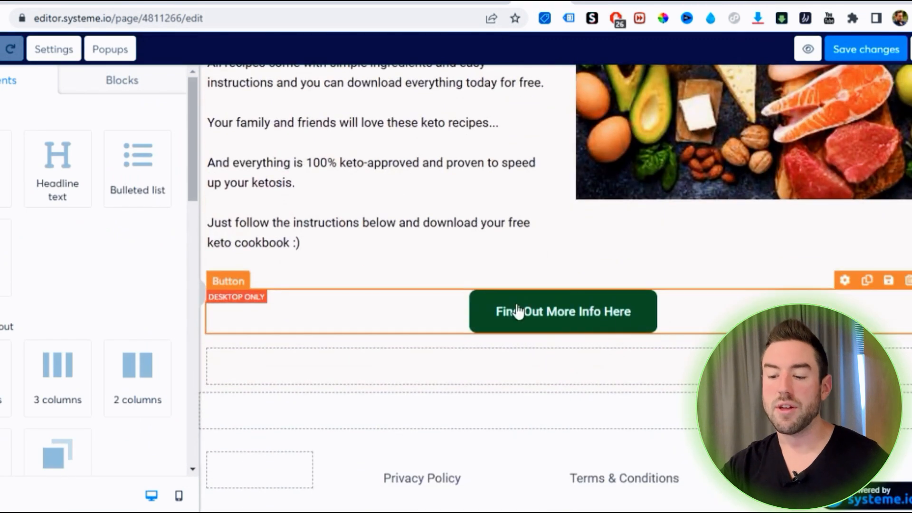
Change the background color of the "Find Out More Info Here" button to a solid dark blue
{"action": "left_click", "coordinate": [558, 319]}
{"action": "scroll", "coordinate": [90, 236], "scroll_direction": "down", "scroll_amount": 10}
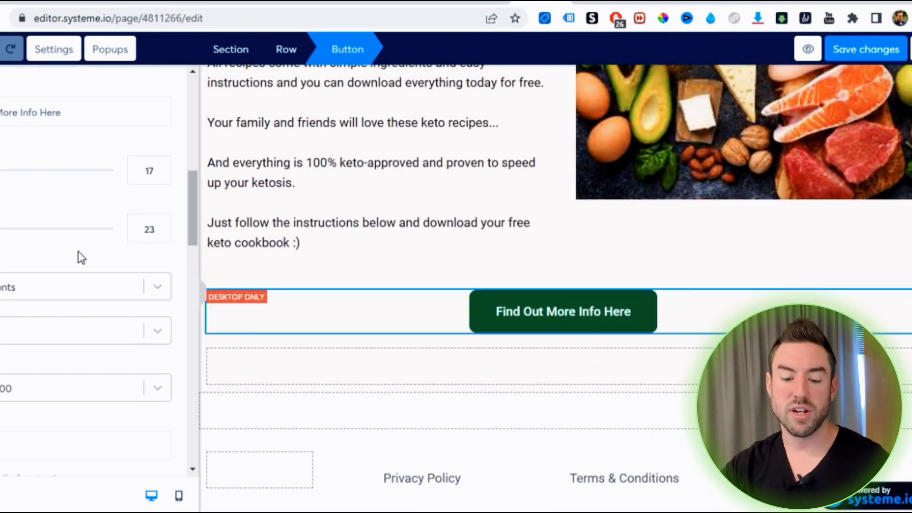
{"action": "scroll", "coordinate": [61, 321], "scroll_direction": "down", "scroll_amount": 3}
{"action": "left_click", "coordinate": [83, 194]}
{"action": "left_click_drag", "start_coordinate": [77, 173], "coordinate": [150, 239]}
{"action": "left_click", "coordinate": [97, 272]}
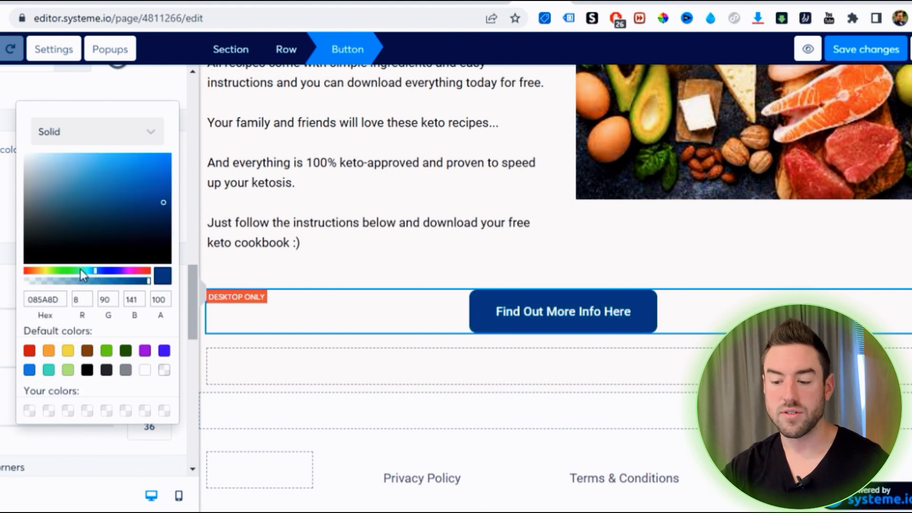
{"action": "left_click", "coordinate": [462, 260]}
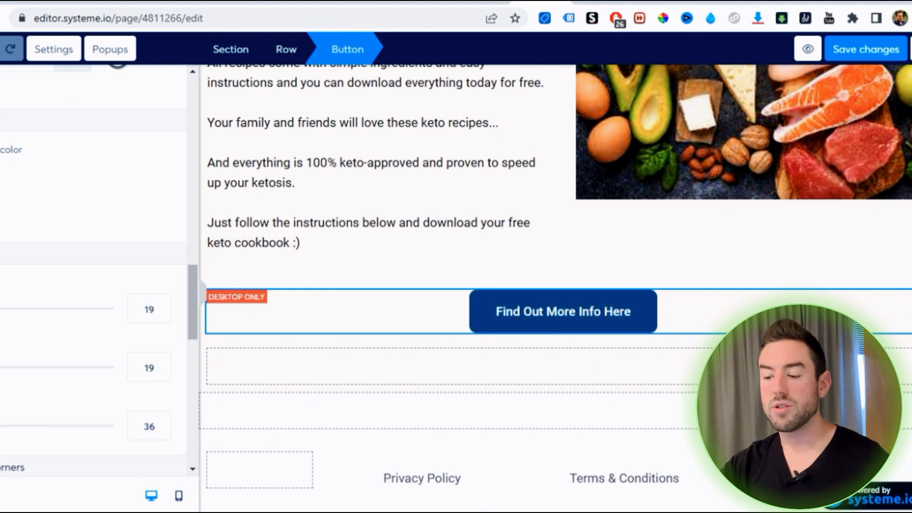
{"action": "left_click", "coordinate": [436, 260]}
Set the click action of the "Find Out More Info Here" button to Open URL
{"action": "scroll", "coordinate": [436, 261], "scroll_direction": "up", "scroll_amount": 7}
{"action": "scroll", "coordinate": [437, 262], "scroll_direction": "down", "scroll_amount": 9}
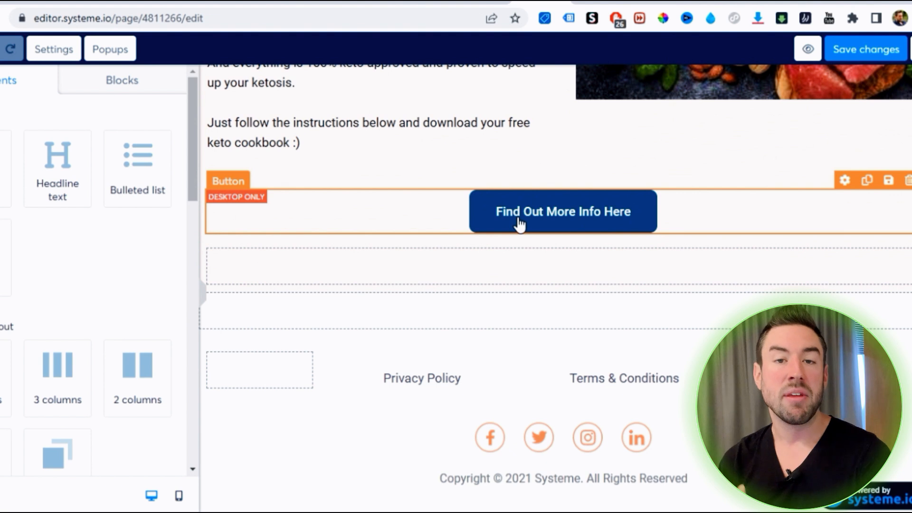
{"action": "left_click", "coordinate": [844, 183]}
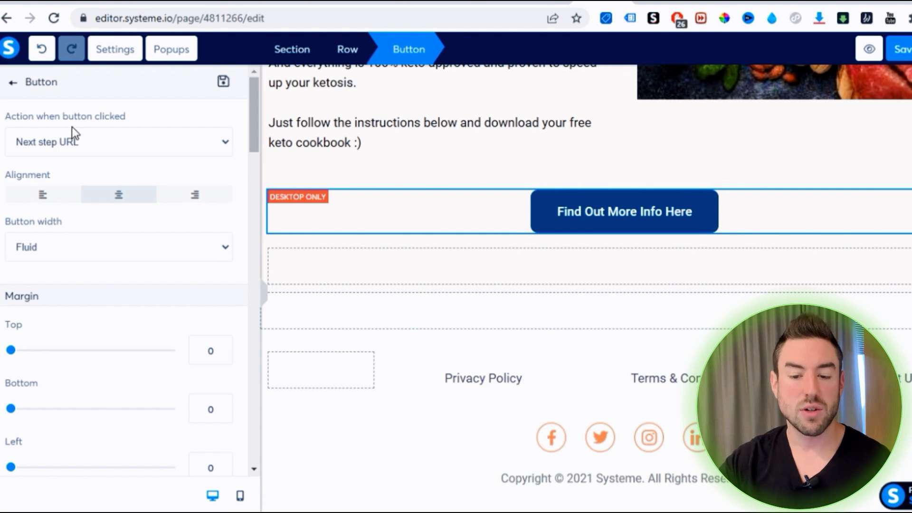
{"action": "left_click", "coordinate": [45, 138]}
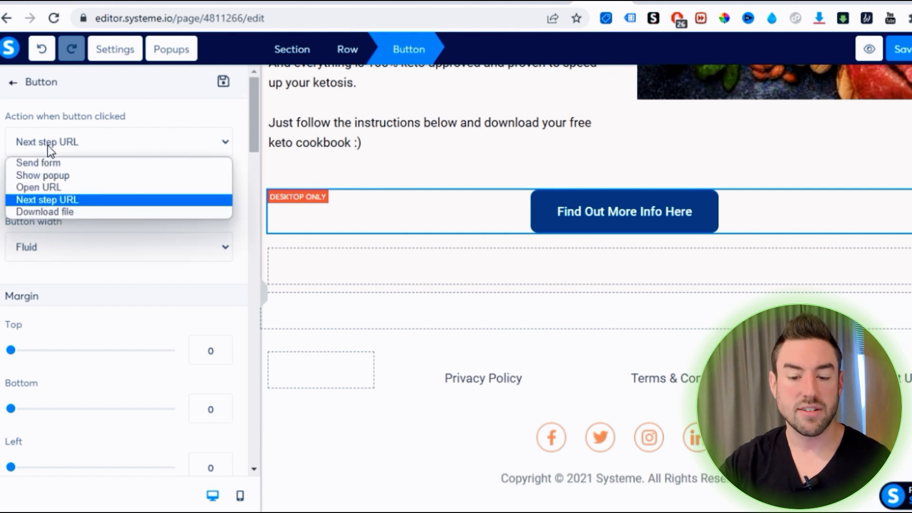
{"action": "left_click", "coordinate": [64, 187]}
{"action": "left_click", "coordinate": [16, 197]}
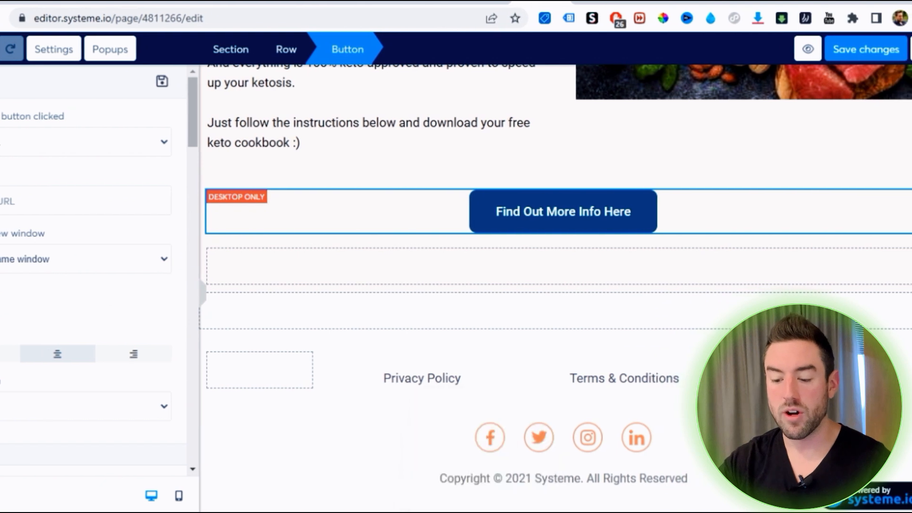
Copy the first Digistore24 affiliate link (redir/283755) from Notepad into the button's URL and save the page changes
{"action": "key", "text": "alt+Tab"}
{"action": "triple_click", "coordinate": [457, 167]}
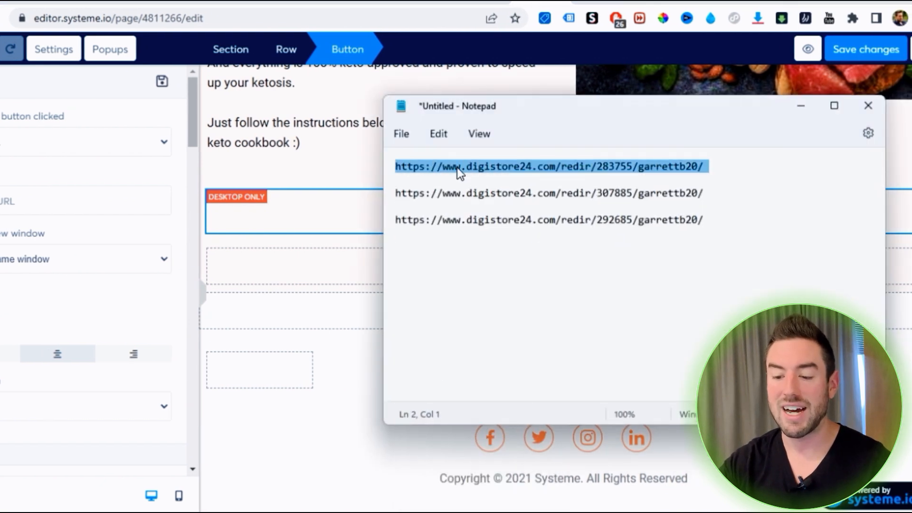
{"action": "key", "text": "ctrl+c"}
{"action": "key", "text": "alt+Tab"}
{"action": "key", "text": "ctrl+v"}
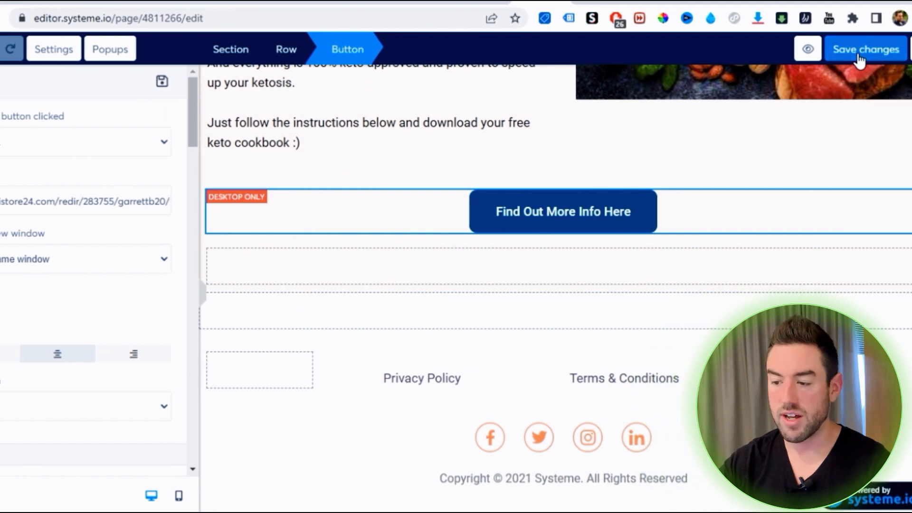
{"action": "left_click", "coordinate": [859, 56]}
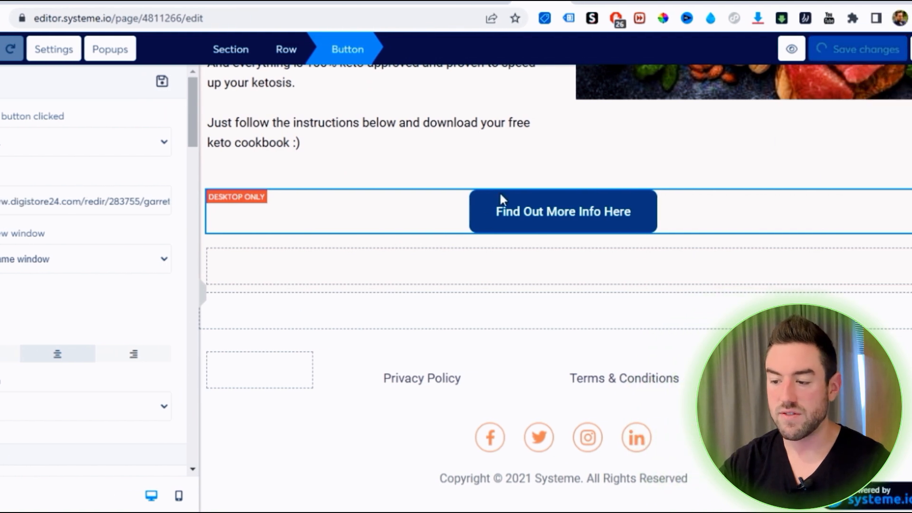
Preview the sales page and test the keto button's link by opening the offer page
{"action": "left_click", "coordinate": [271, 256]}
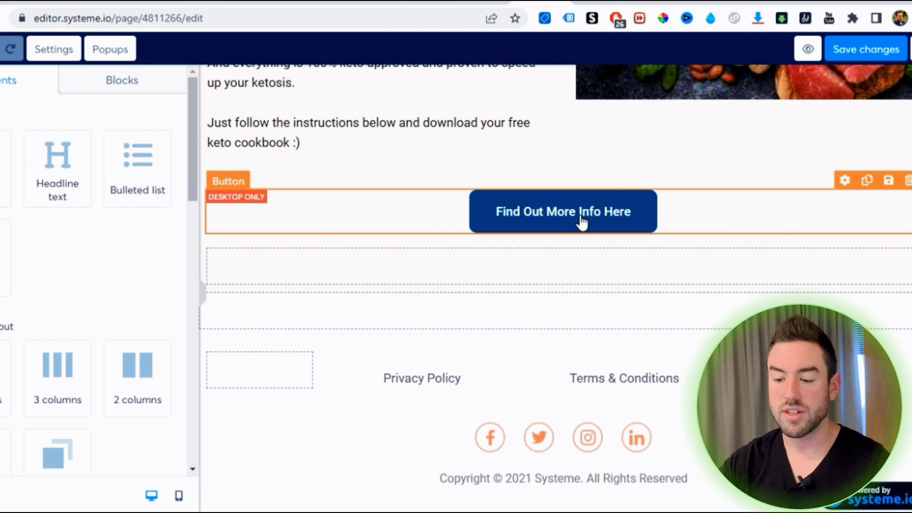
{"action": "left_click", "coordinate": [808, 49]}
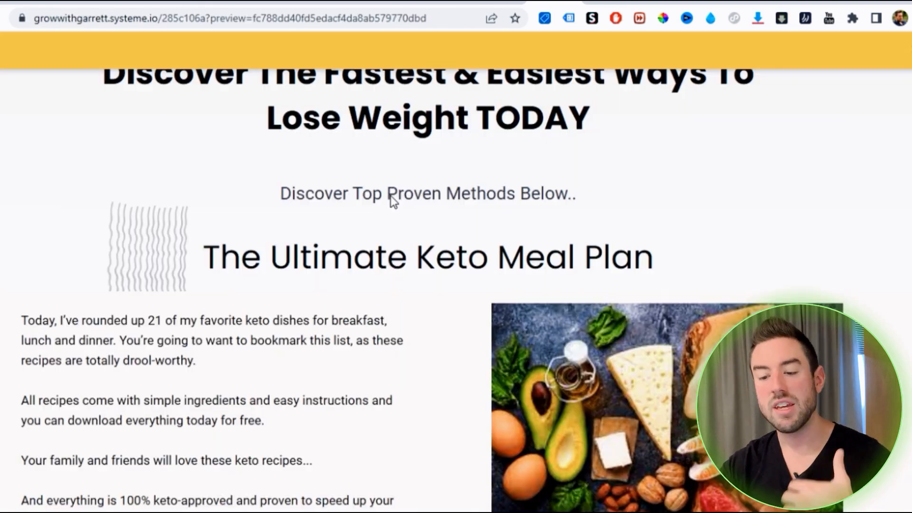
{"action": "scroll", "coordinate": [413, 220], "scroll_direction": "down", "scroll_amount": 8}
{"action": "left_click", "coordinate": [438, 295]}
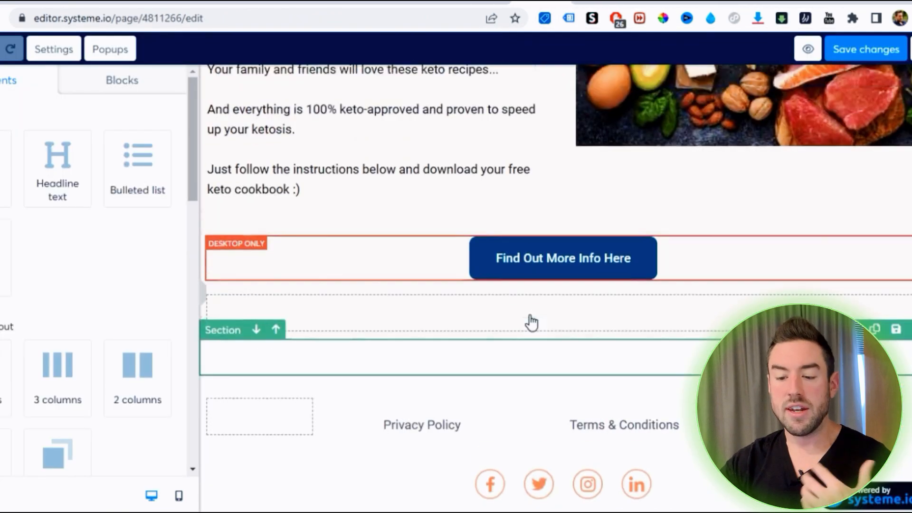
{"action": "scroll", "coordinate": [530, 322], "scroll_direction": "up", "scroll_amount": 10}
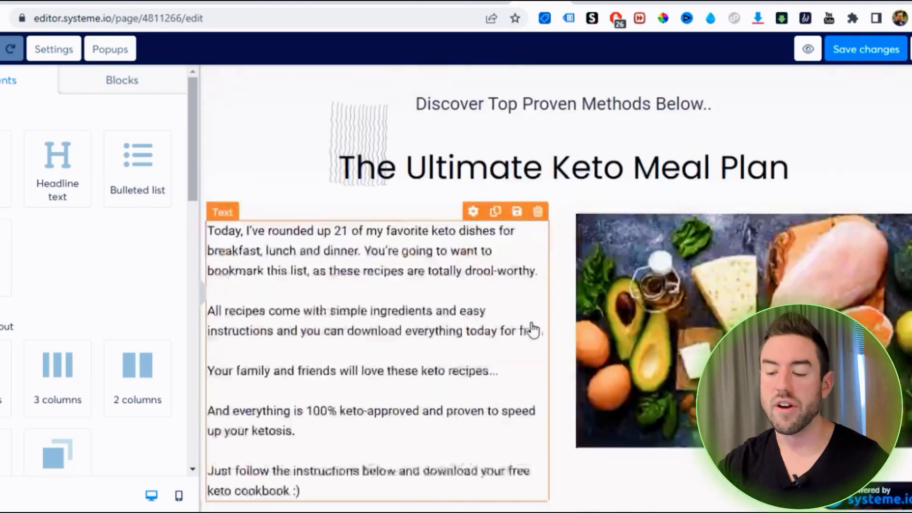
Duplicate the "The Ultimate Keto Meal Plan" heading and place the copy below the "Find Out More Info Here" button
{"action": "scroll", "coordinate": [534, 330], "scroll_direction": "down", "scroll_amount": 1}
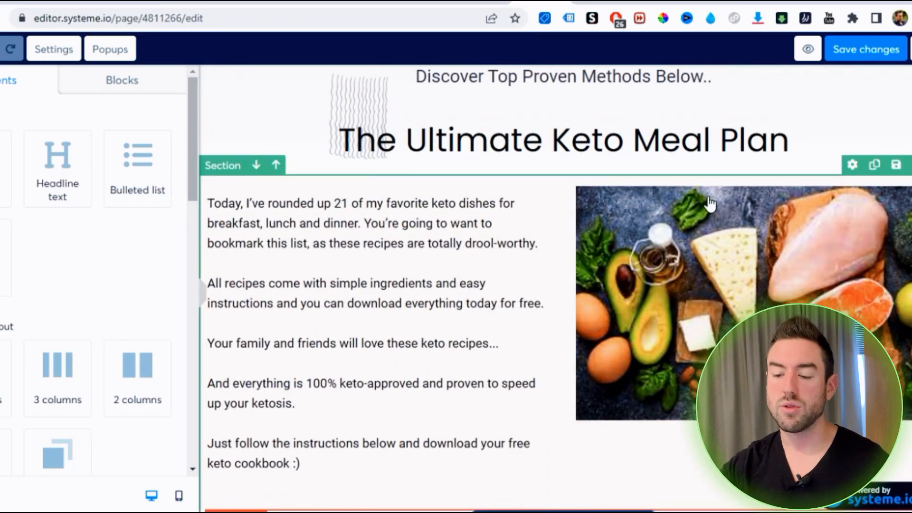
{"action": "scroll", "coordinate": [573, 302], "scroll_direction": "down", "scroll_amount": 5}
{"action": "scroll", "coordinate": [618, 276], "scroll_direction": "up", "scroll_amount": 8}
{"action": "scroll", "coordinate": [761, 190], "scroll_direction": "down", "scroll_amount": 3}
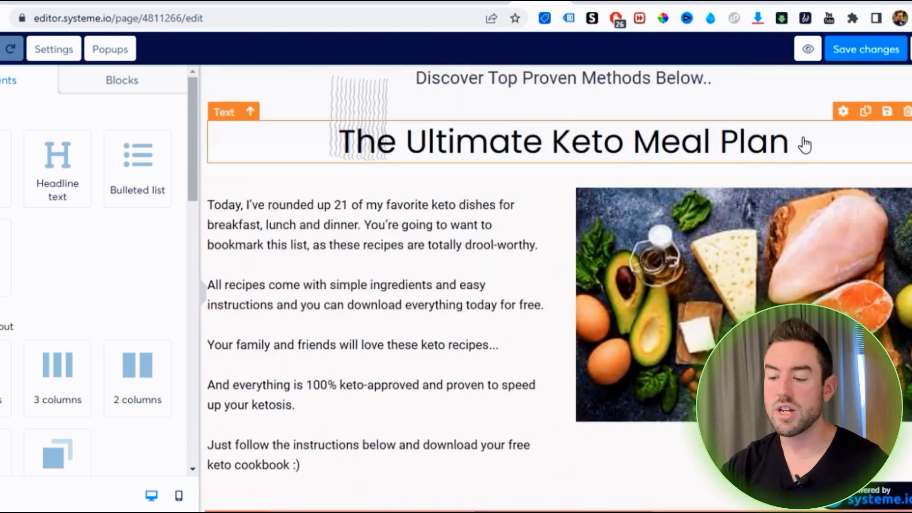
{"action": "left_click", "coordinate": [865, 113]}
{"action": "left_click_drag", "start_coordinate": [657, 203], "coordinate": [657, 290]}
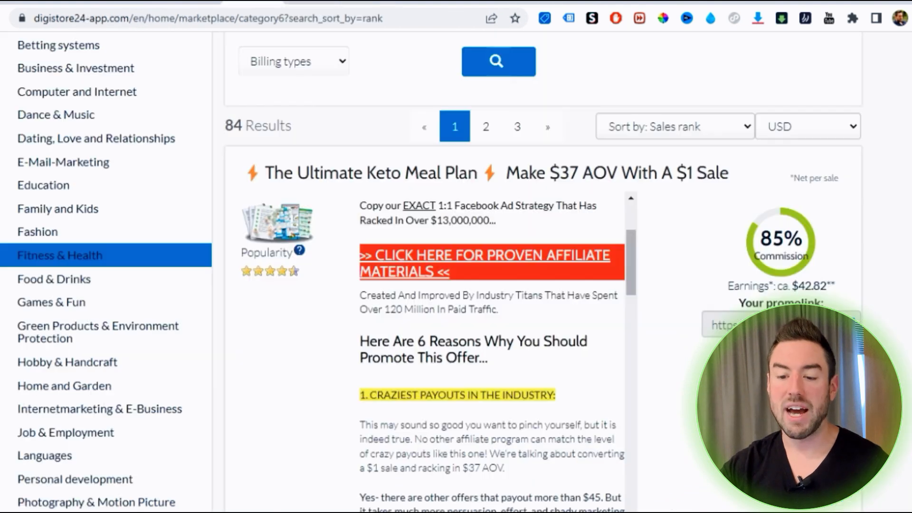
Copy the product title "Smart Blood Sugar" from the Digistore24 marketplace and replace the duplicated heading's text with it
{"action": "scroll", "coordinate": [331, 335], "scroll_direction": "down", "scroll_amount": 10}
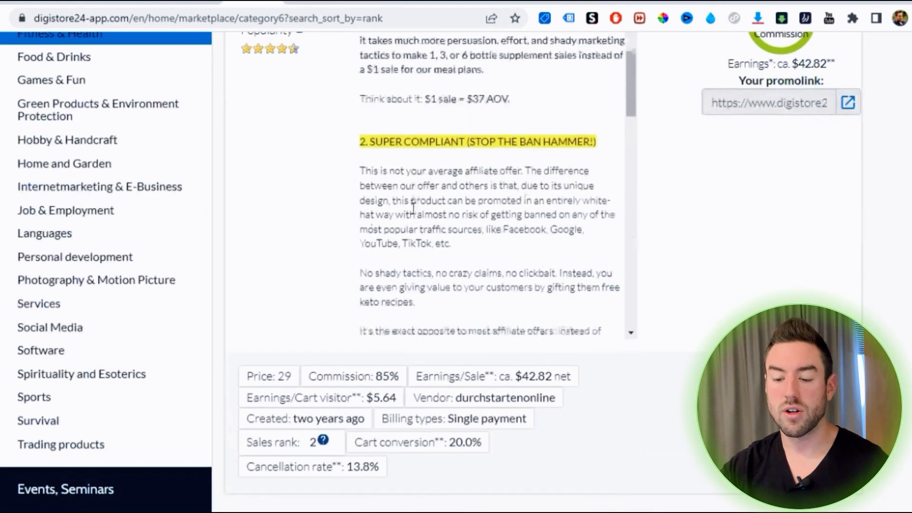
{"action": "scroll", "coordinate": [331, 338], "scroll_direction": "down", "scroll_amount": 3}
{"action": "triple_click", "coordinate": [322, 95]}
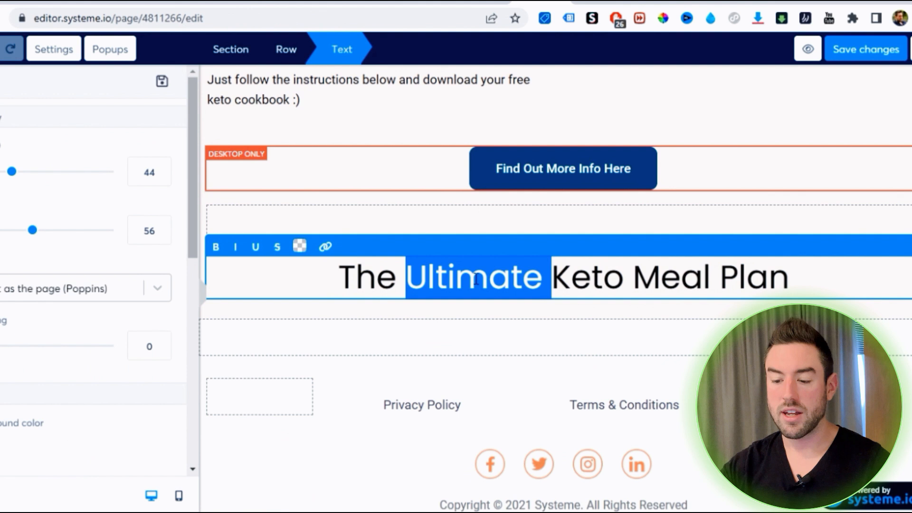
{"action": "key", "text": "ctrl+a"}
{"action": "key", "text": "ctrl+v"}
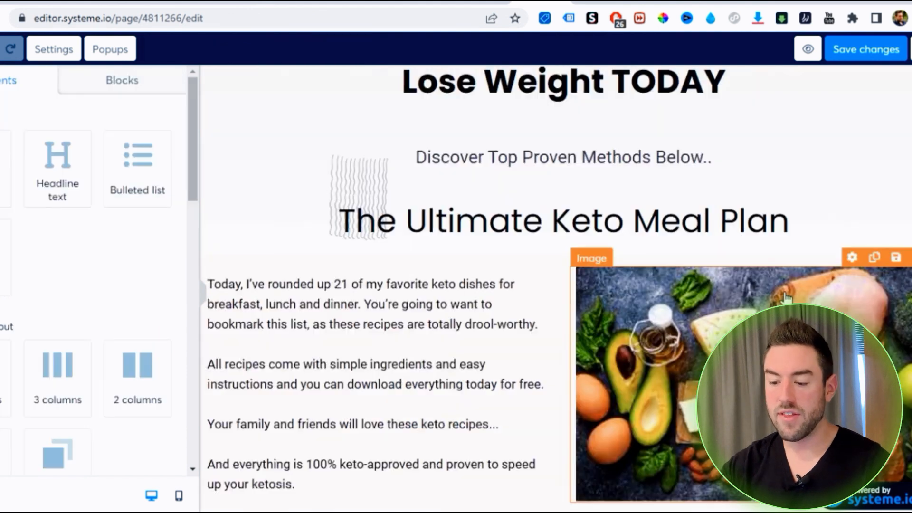
Duplicate the section containing the keto description, image and button, and place the copy beneath the "Smart Blood Sugar" heading
{"action": "left_click", "coordinate": [877, 250]}
{"action": "scroll", "coordinate": [741, 295], "scroll_direction": "down", "scroll_amount": 11}
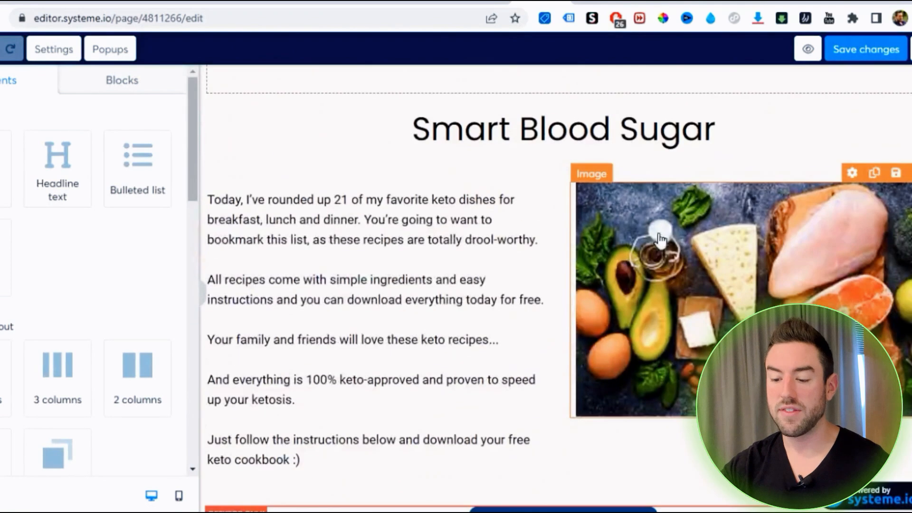
{"action": "scroll", "coordinate": [363, 230], "scroll_direction": "up", "scroll_amount": 4}
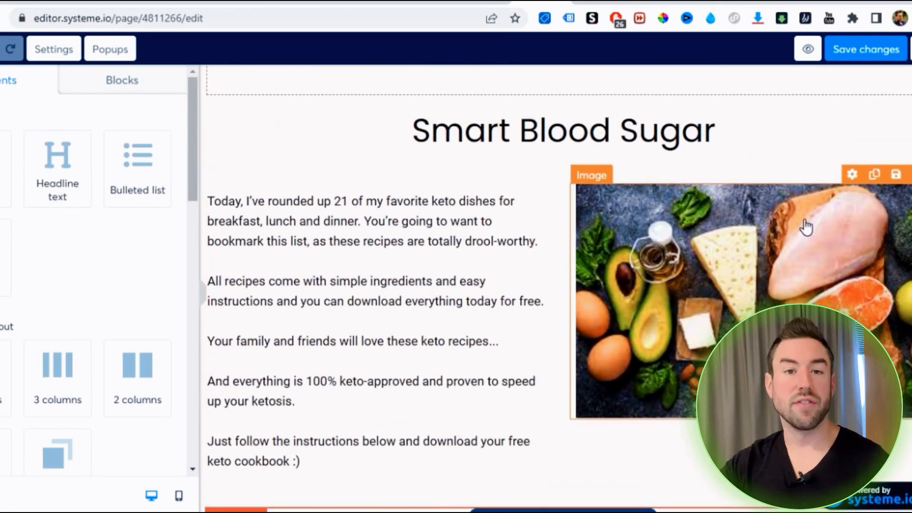
Replace the duplicated button's URL with the second affiliate link from Notepad (redir/307885)
{"action": "scroll", "coordinate": [794, 220], "scroll_direction": "down", "scroll_amount": 4}
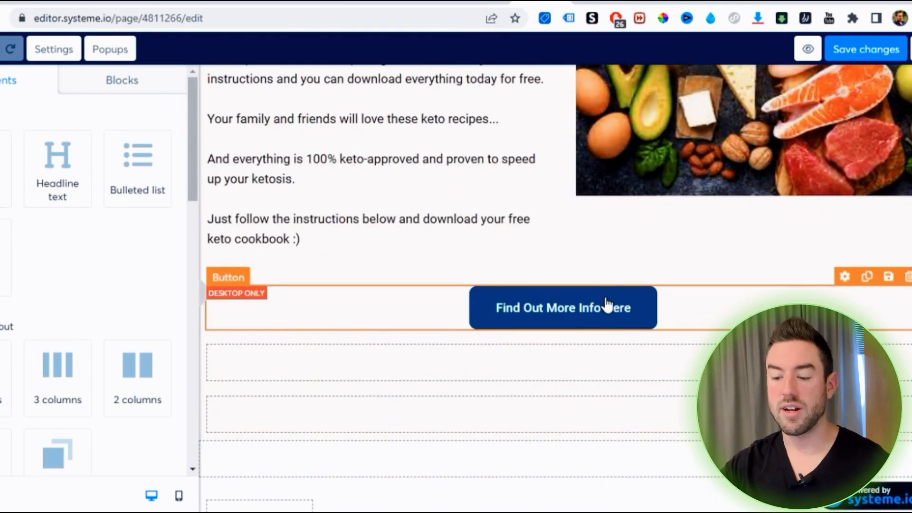
{"action": "left_click", "coordinate": [607, 303]}
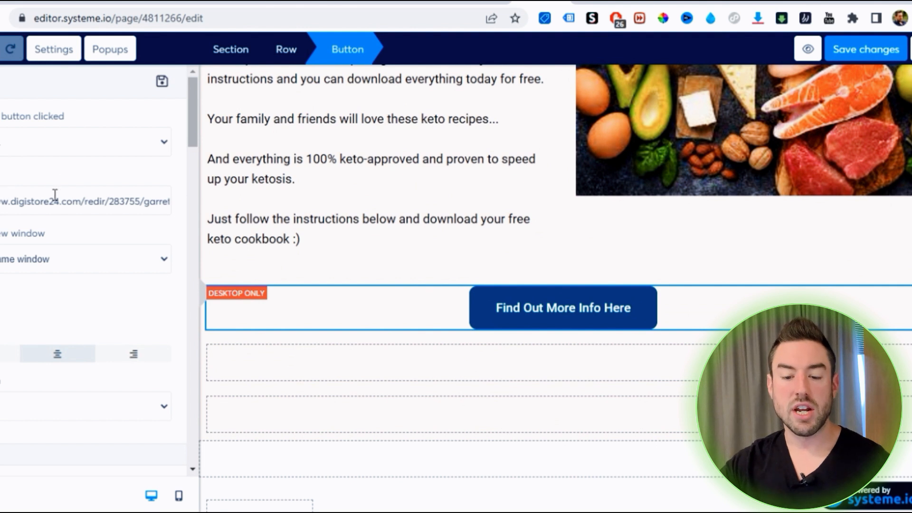
{"action": "left_click", "coordinate": [476, 512]}
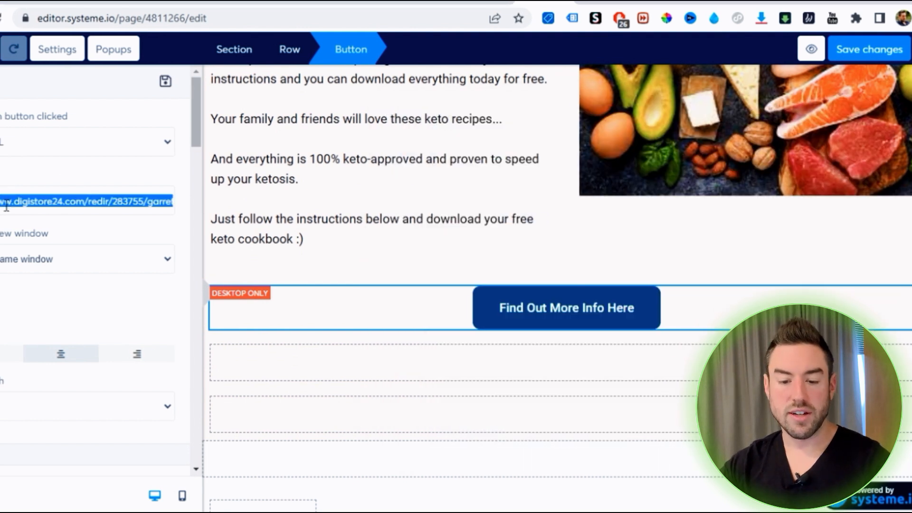
{"action": "key", "text": "ctrl+v"}
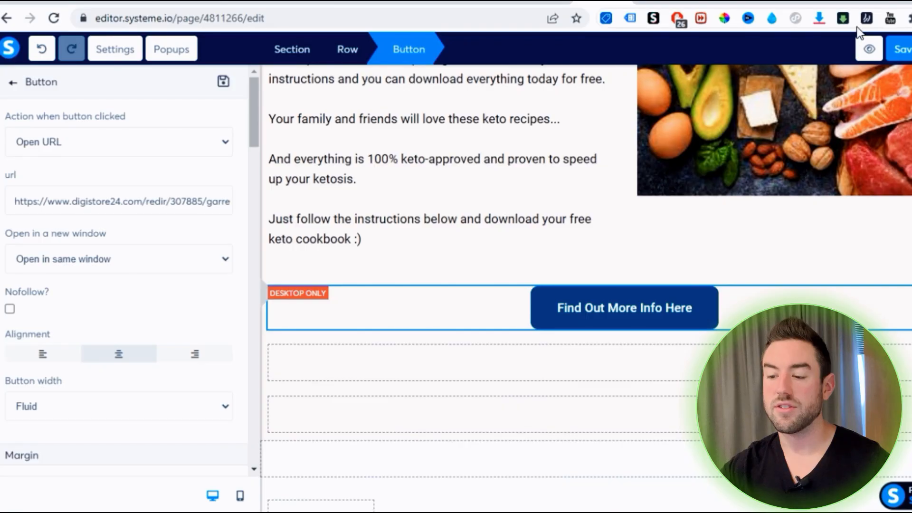
Preview the sales page and look through the keto section and the "Smart Blood Sugar" section down to its button
{"action": "left_click", "coordinate": [870, 44]}
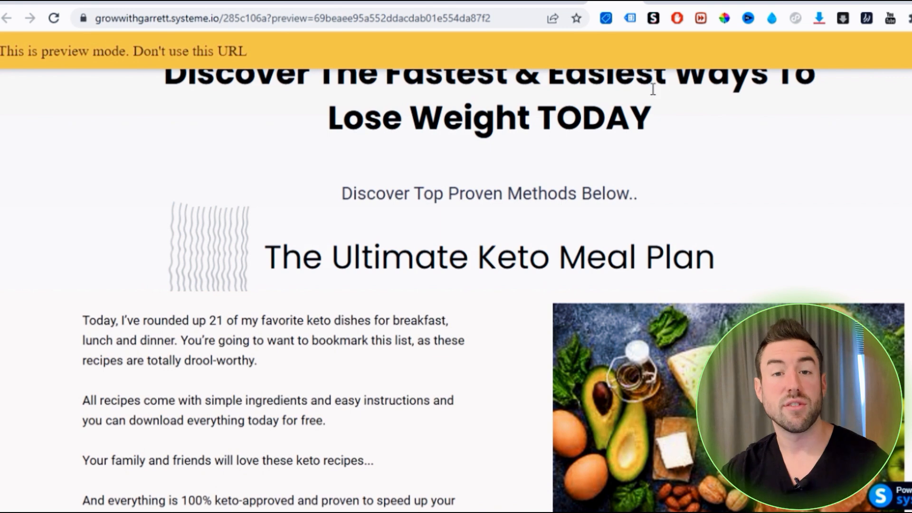
{"action": "scroll", "coordinate": [654, 89], "scroll_direction": "down", "scroll_amount": 3}
{"action": "left_click_drag", "start_coordinate": [279, 108], "coordinate": [716, 108]}
{"action": "scroll", "coordinate": [540, 153], "scroll_direction": "down", "scroll_amount": 8}
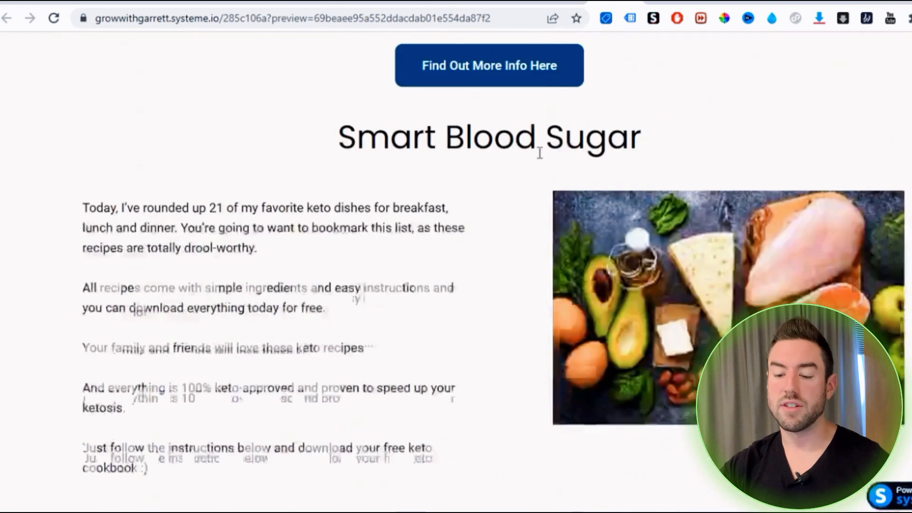
{"action": "scroll", "coordinate": [184, 157], "scroll_direction": "up", "scroll_amount": 8}
{"action": "scroll", "coordinate": [622, 148], "scroll_direction": "down", "scroll_amount": 3}
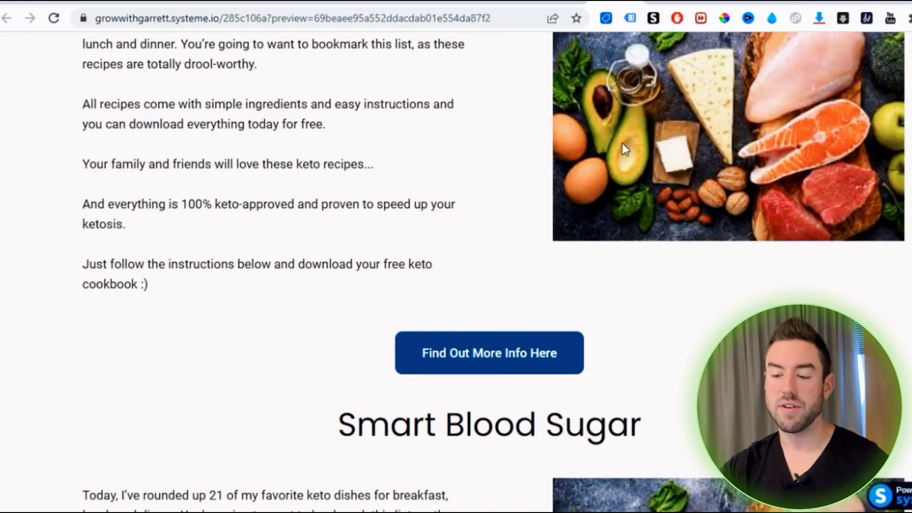
{"action": "scroll", "coordinate": [623, 147], "scroll_direction": "down", "scroll_amount": 2}
{"action": "scroll", "coordinate": [623, 162], "scroll_direction": "down", "scroll_amount": 2}
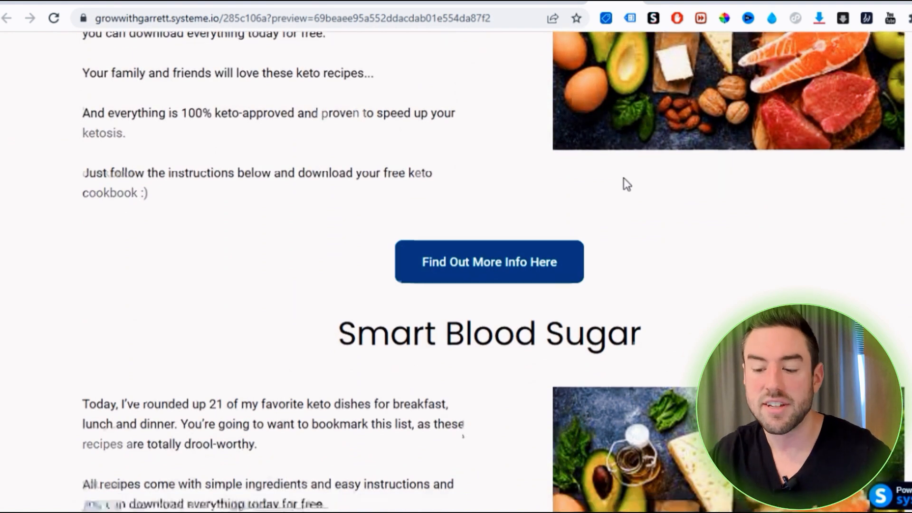
{"action": "scroll", "coordinate": [490, 224], "scroll_direction": "down", "scroll_amount": 10}
Test the "Smart Blood Sugar" button's link and follow the offer page through to its Digistore24 checkout form
{"action": "left_click", "coordinate": [475, 313]}
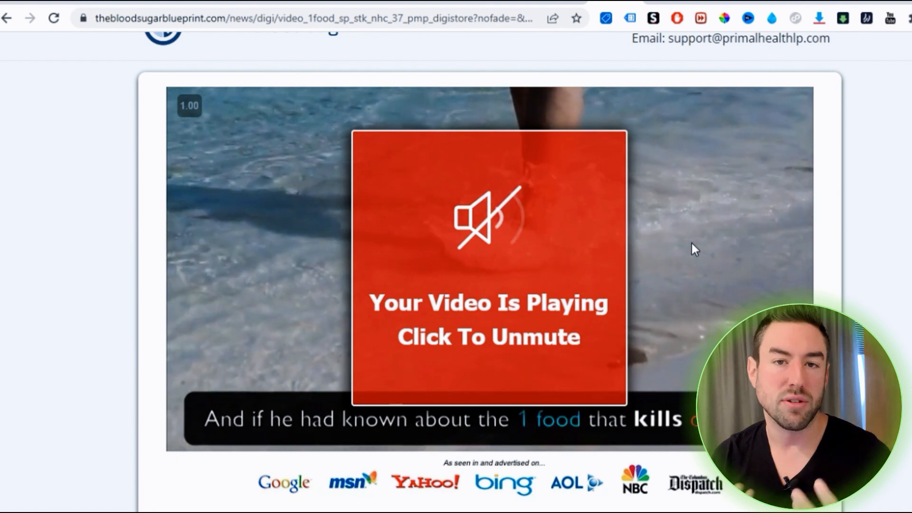
{"action": "scroll", "coordinate": [784, 227], "scroll_direction": "down", "scroll_amount": 6}
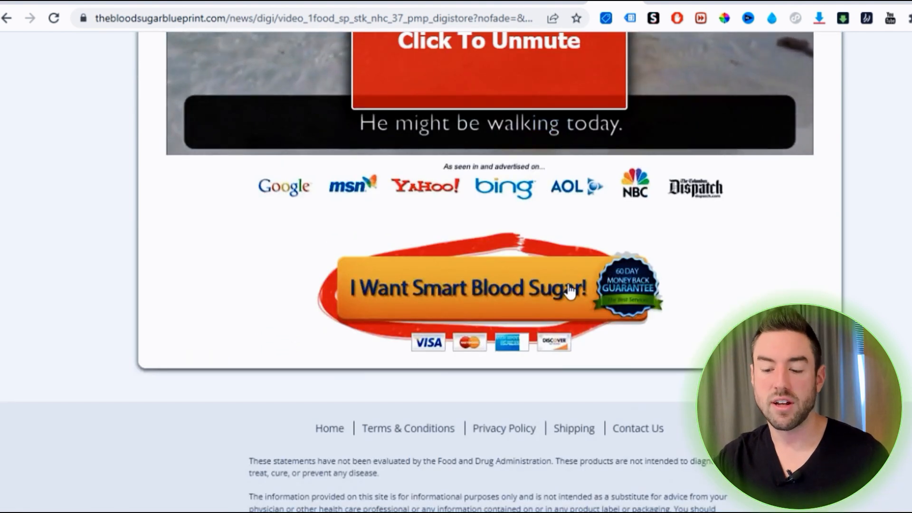
{"action": "left_click", "coordinate": [570, 291]}
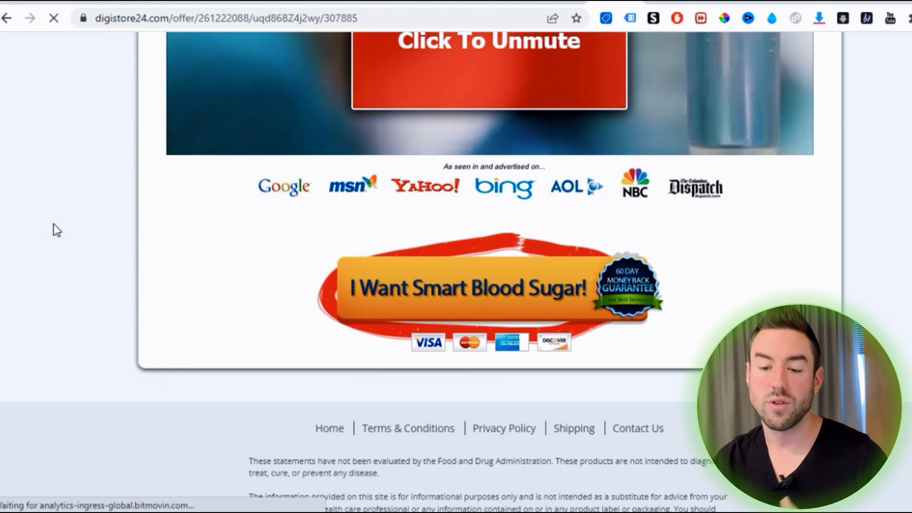
{"action": "scroll", "coordinate": [494, 124], "scroll_direction": "down", "scroll_amount": 6}
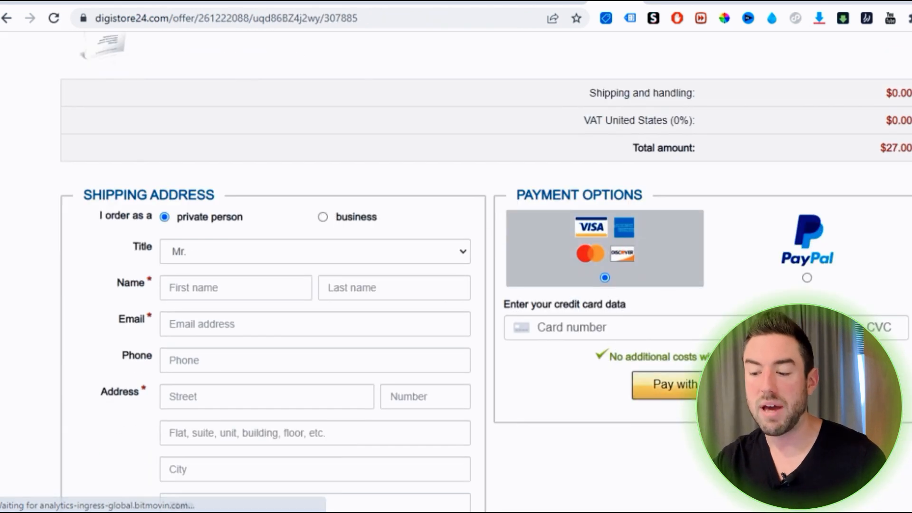
{"action": "scroll", "coordinate": [766, 130], "scroll_direction": "up", "scroll_amount": 6}
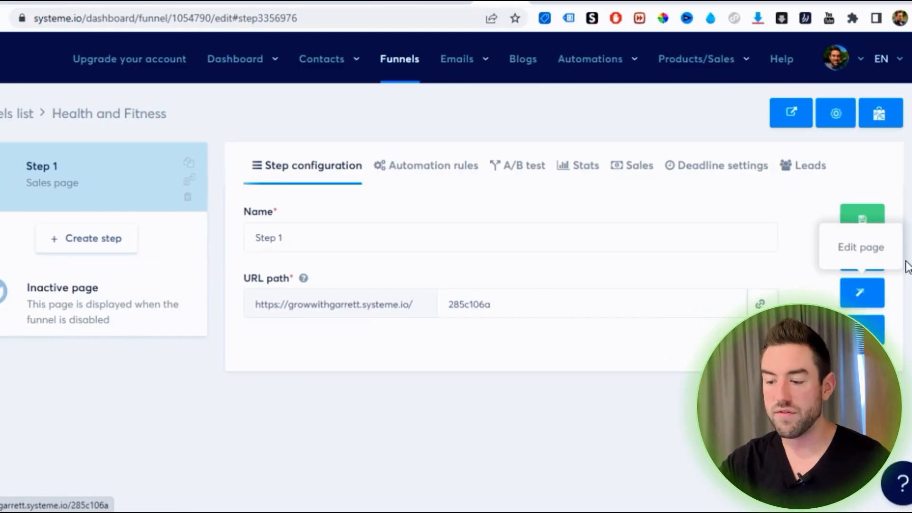
Open the published page from the funnel's Step 1, copy its web address and look over the page
{"action": "left_click", "coordinate": [858, 259]}
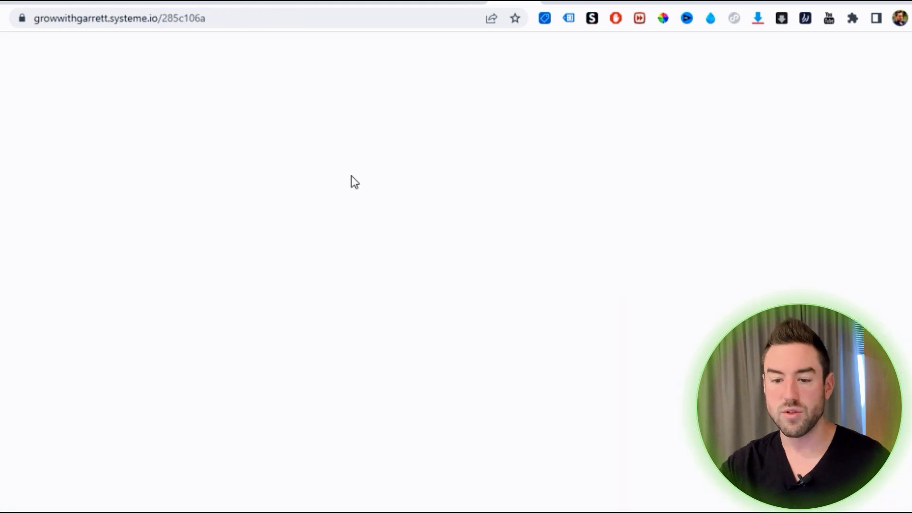
{"action": "left_click", "coordinate": [175, 18]}
{"action": "key", "text": "ctrl+c"}
{"action": "right_click", "coordinate": [175, 18]}
{"action": "left_click", "coordinate": [209, 102]}
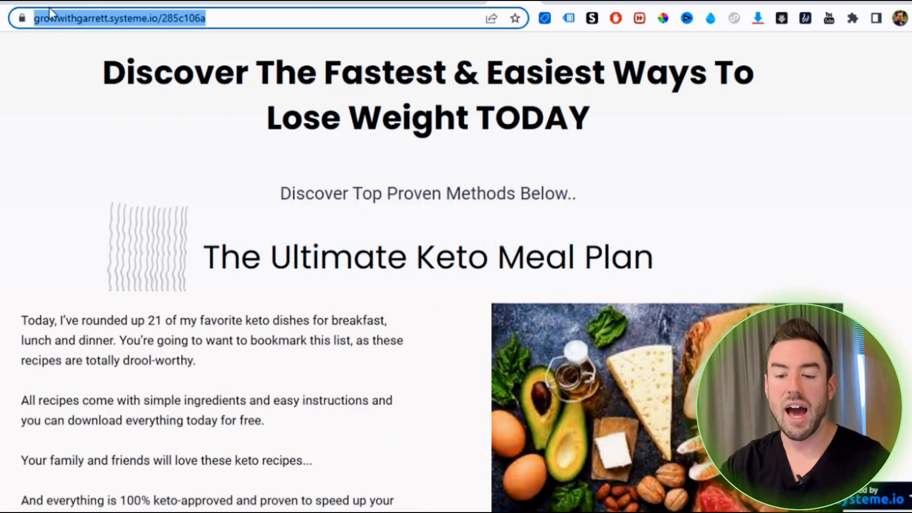
{"action": "scroll", "coordinate": [400, 288], "scroll_direction": "down", "scroll_amount": 6}
{"action": "scroll", "coordinate": [400, 288], "scroll_direction": "up", "scroll_amount": 6}
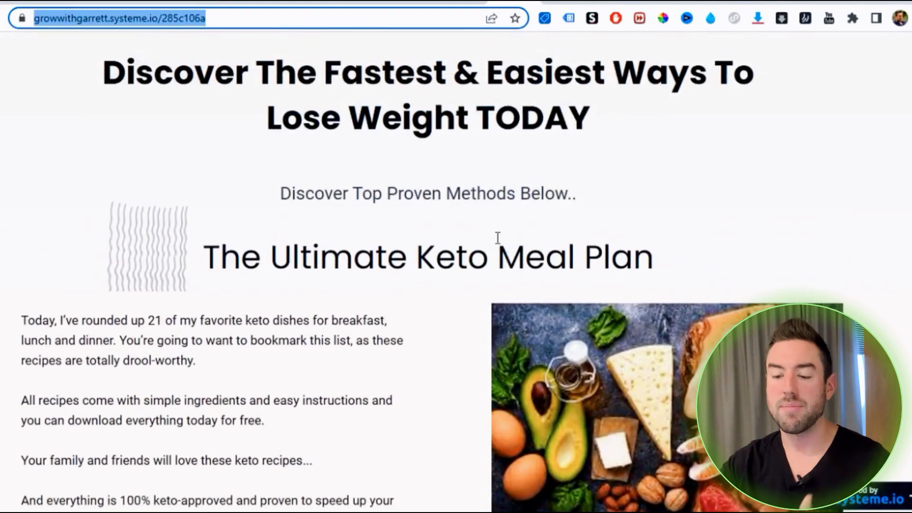
Paste the published sales page's web address into the Notepad notes, below the three affiliate links
{"action": "key", "text": "alt+Tab"}
{"action": "left_click", "coordinate": [648, 285]}
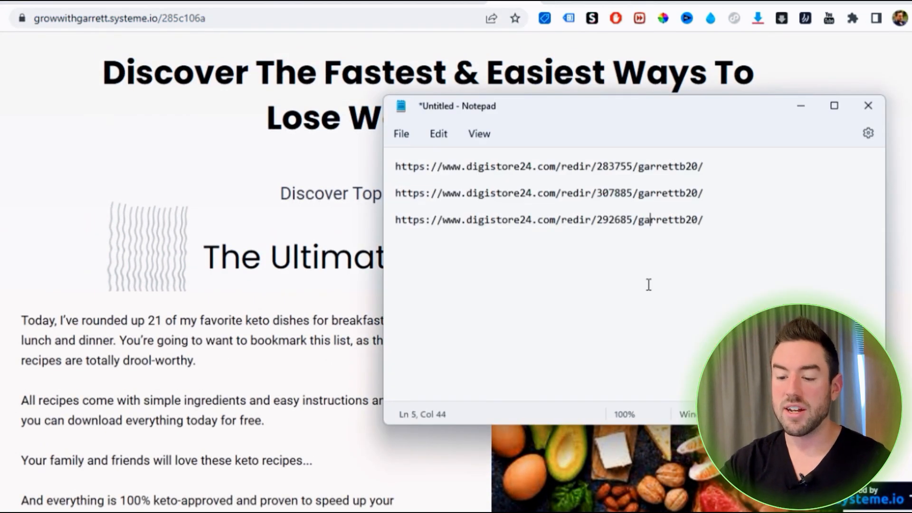
{"action": "key", "text": "ctrl+v"}
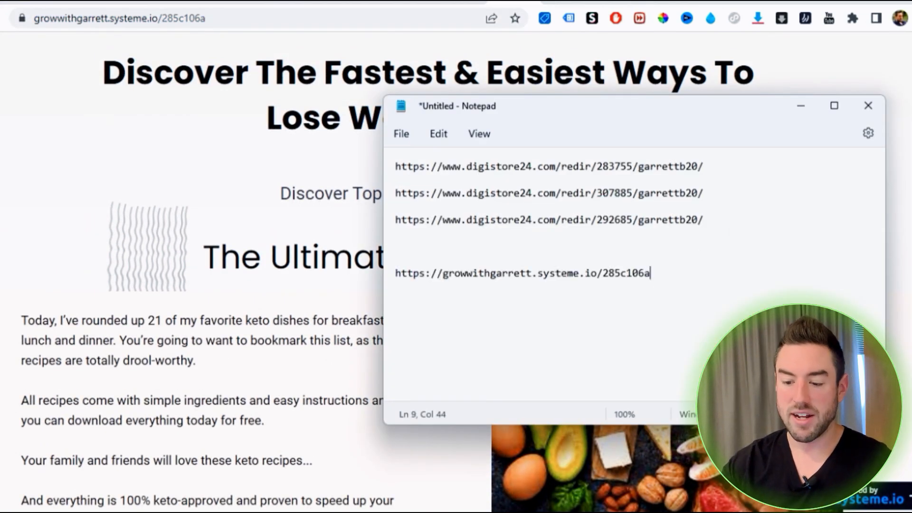
{"action": "left_click", "coordinate": [802, 106]}
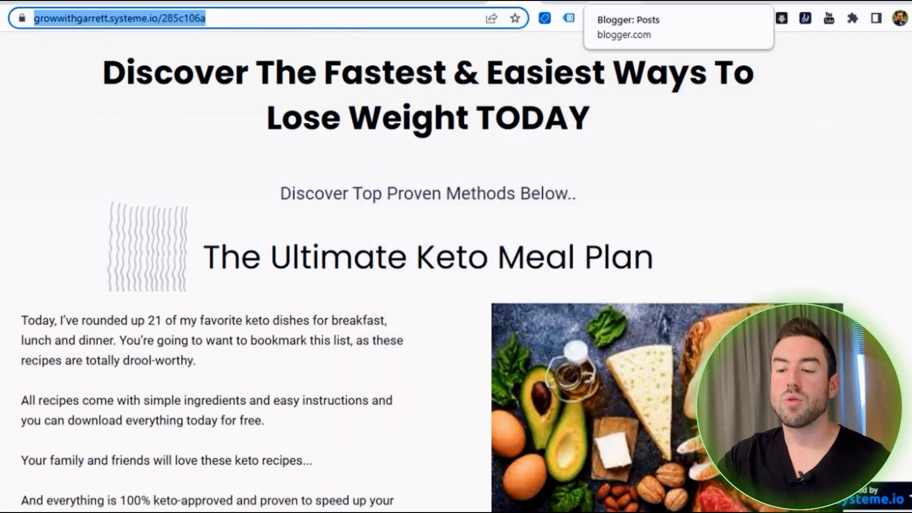
Start a new Blogger post titled with the sales page's headline, "Discover The Fastest & Easiest Ways To Lose Weight TODAY"
{"action": "left_click", "coordinate": [632, 2]}
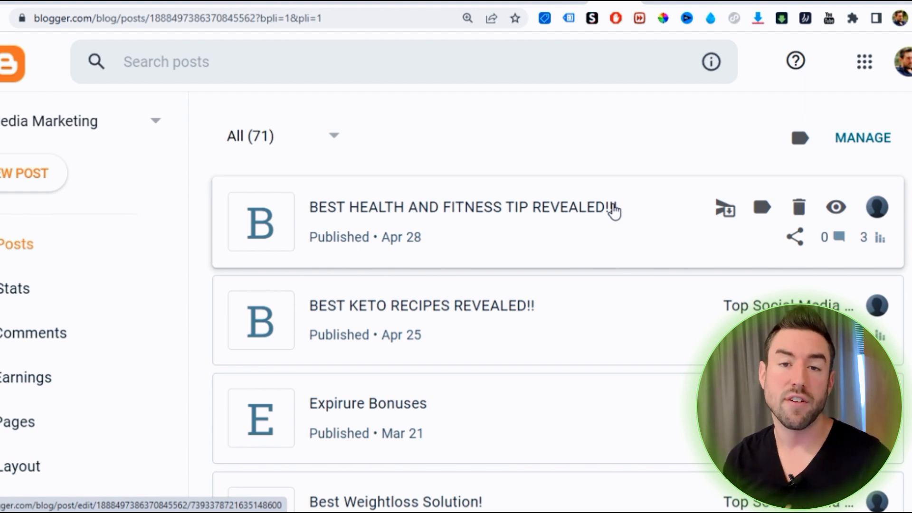
{"action": "left_click", "coordinate": [56, 176]}
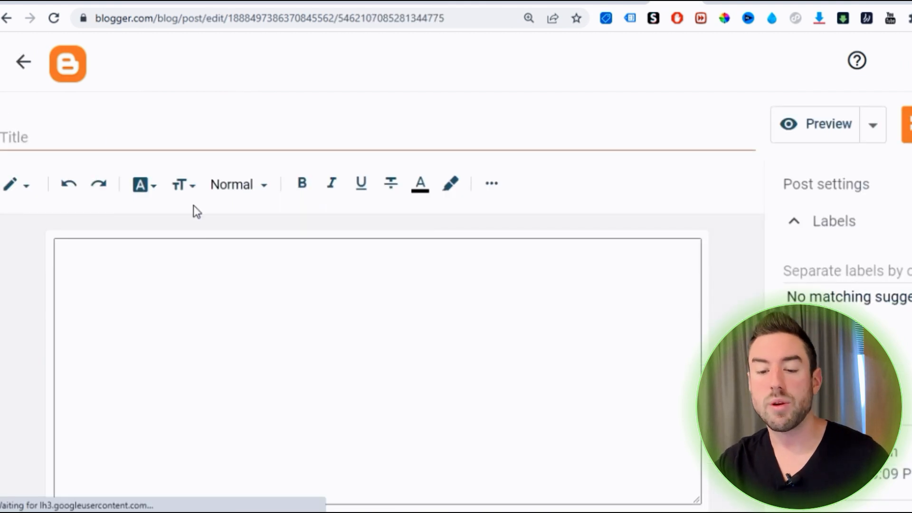
{"action": "left_click", "coordinate": [78, 136]}
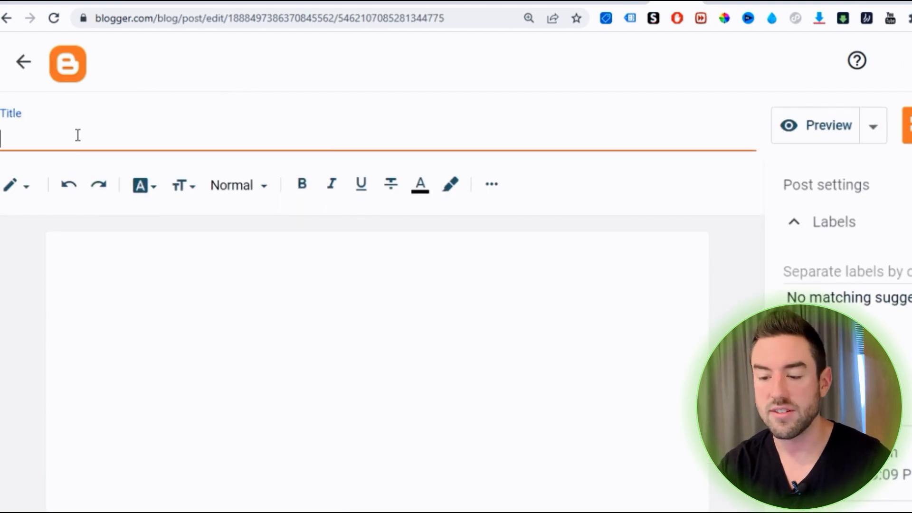
{"action": "left_click", "coordinate": [574, 3]}
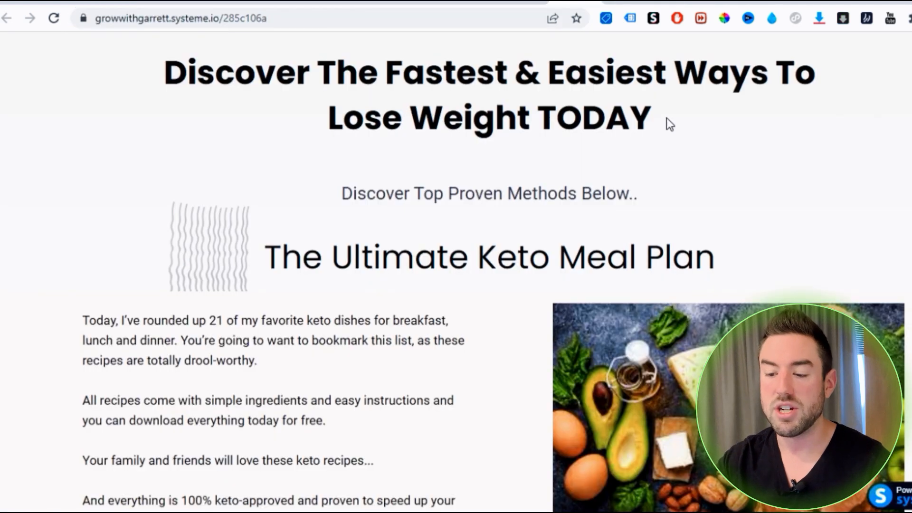
{"action": "left_click_drag", "start_coordinate": [666, 117], "coordinate": [147, 78]}
{"action": "key", "text": "ctrl+c"}
{"action": "left_click", "coordinate": [671, 3]}
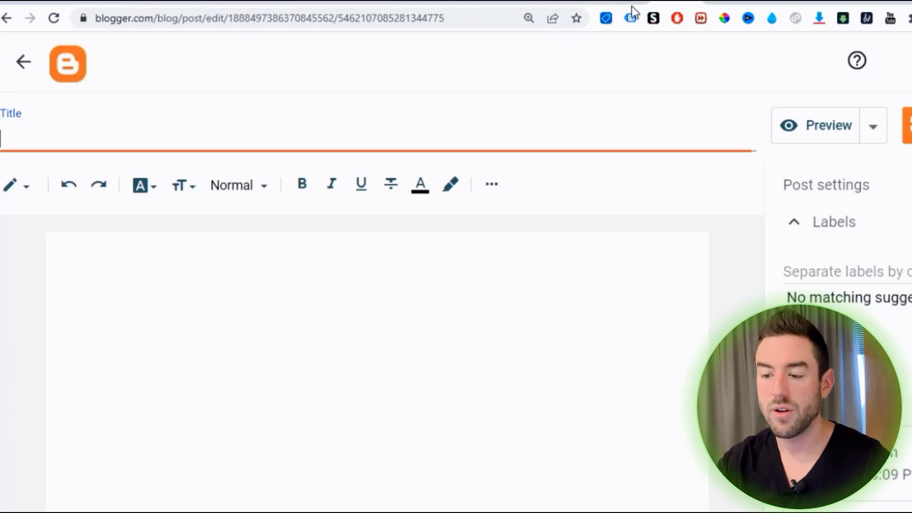
{"action": "key", "text": "ctrl+v"}
Write "Click this link to discover my top secrets to losing weight fast!" as the post's body text
{"action": "left_click", "coordinate": [452, 336]}
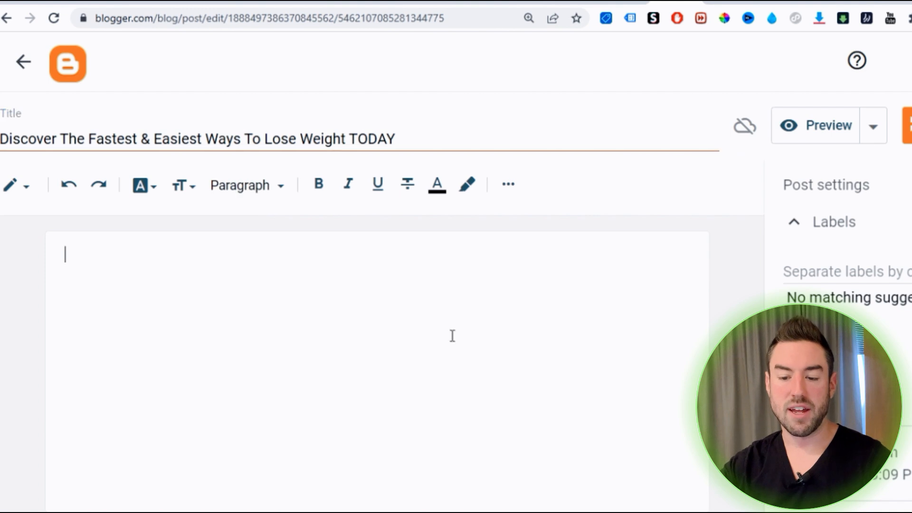
{"action": "type", "text": "Click "}
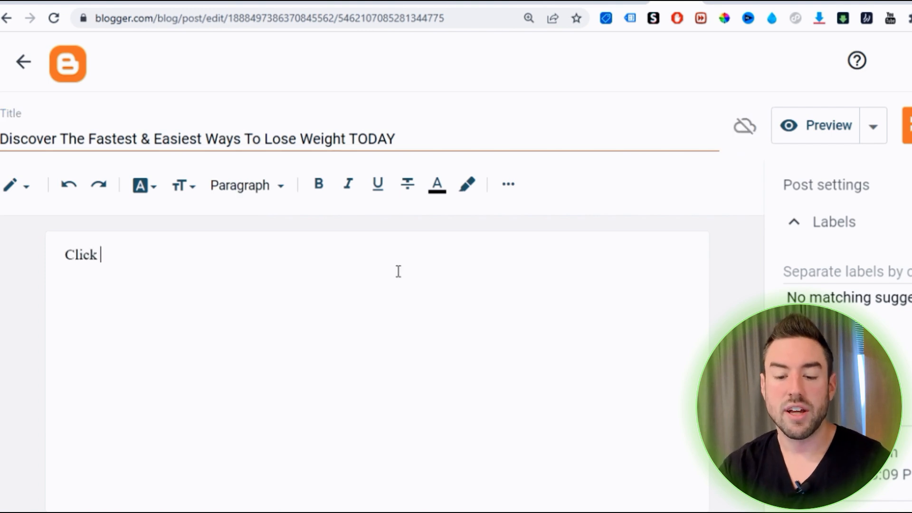
{"action": "type", "text": "this link to discover my top secrets to losing weight fast!"}
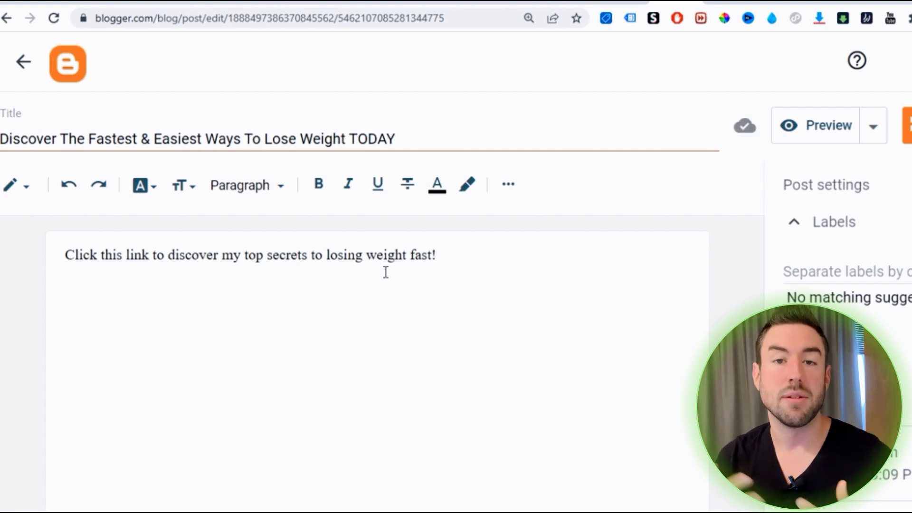
Link the whole body sentence to the systeme.io sales page address saved in Notepad
{"action": "triple_click", "coordinate": [371, 251]}
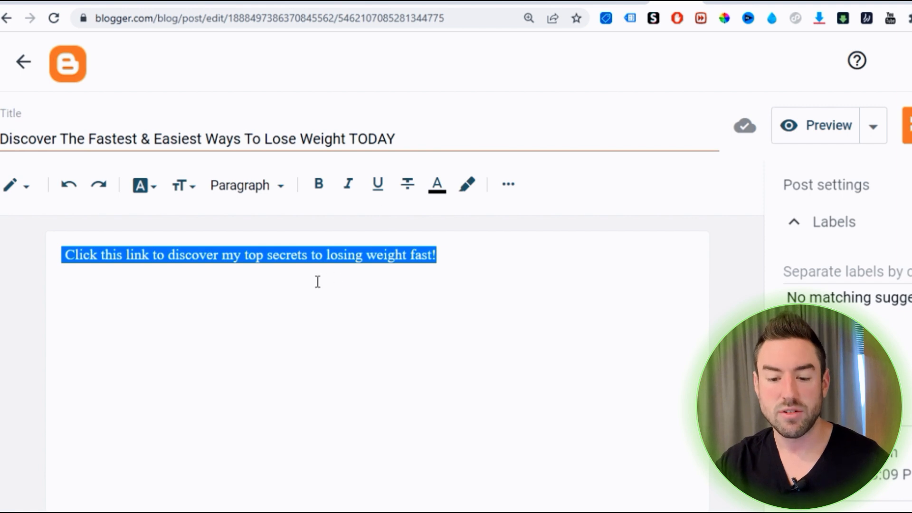
{"action": "left_click", "coordinate": [508, 184]}
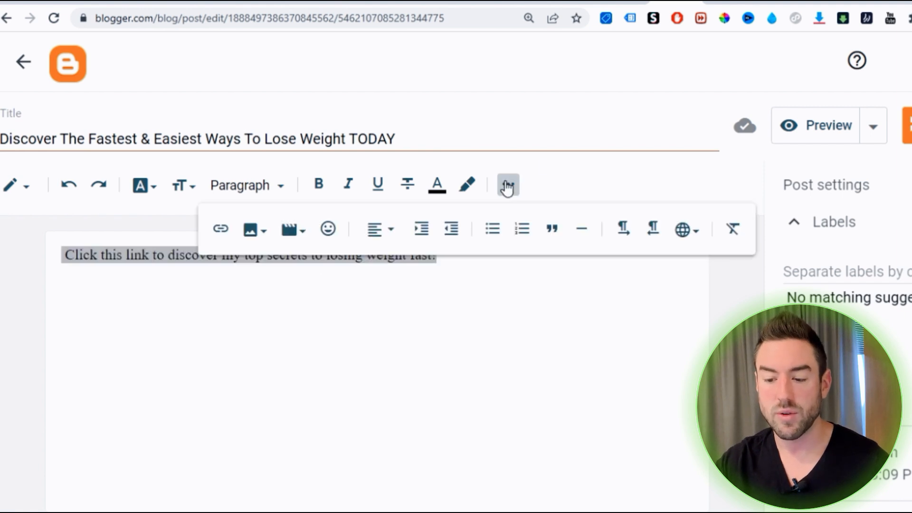
{"action": "left_click", "coordinate": [220, 230]}
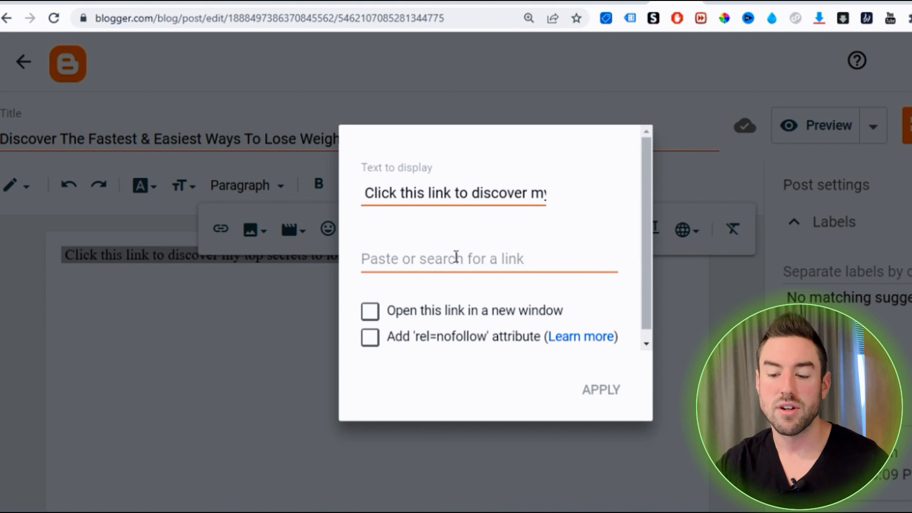
{"action": "key", "text": "alt+Tab"}
{"action": "triple_click", "coordinate": [540, 265]}
{"action": "key", "text": "ctrl+c"}
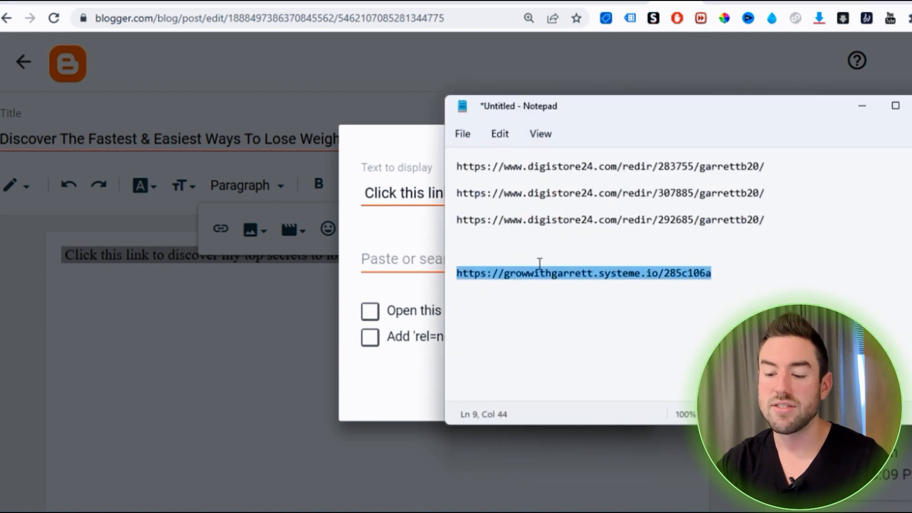
{"action": "left_click", "coordinate": [863, 107]}
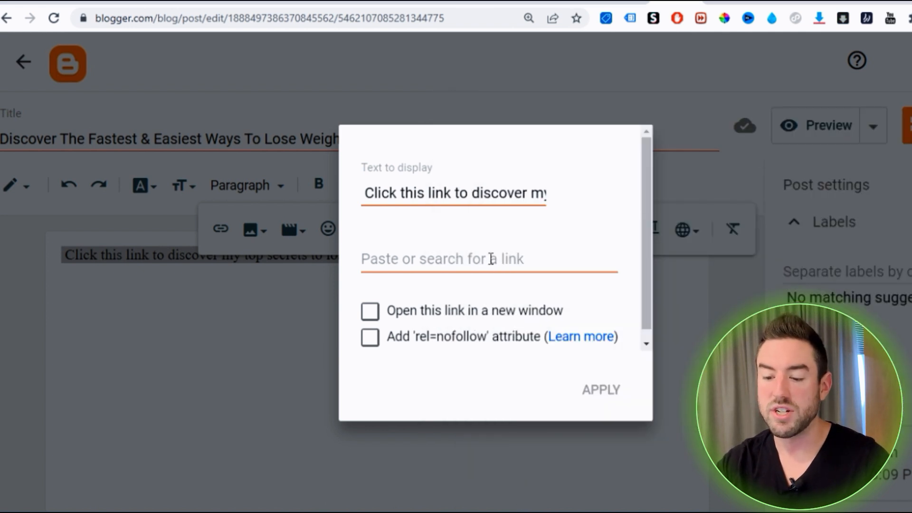
{"action": "key", "text": "ctrl+v"}
{"action": "left_click", "coordinate": [612, 403]}
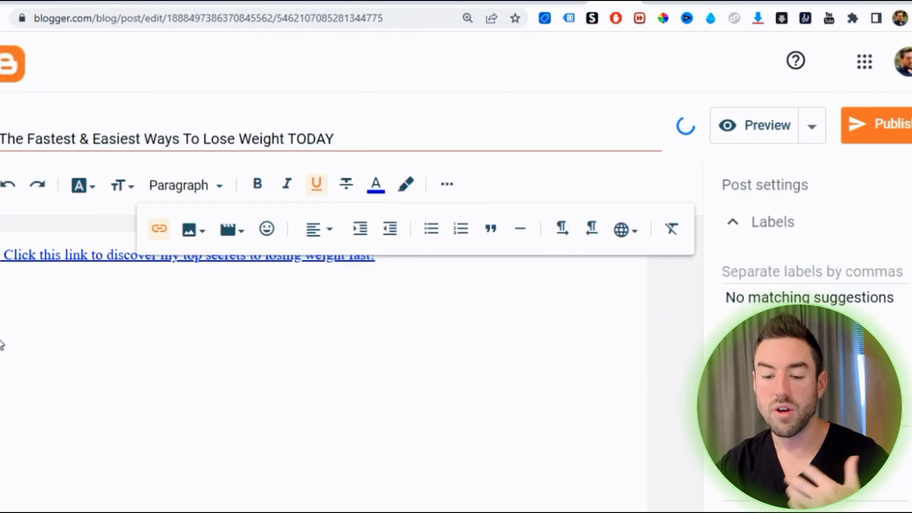
Publish the post to the blog and open its live page
{"action": "left_click", "coordinate": [870, 126]}
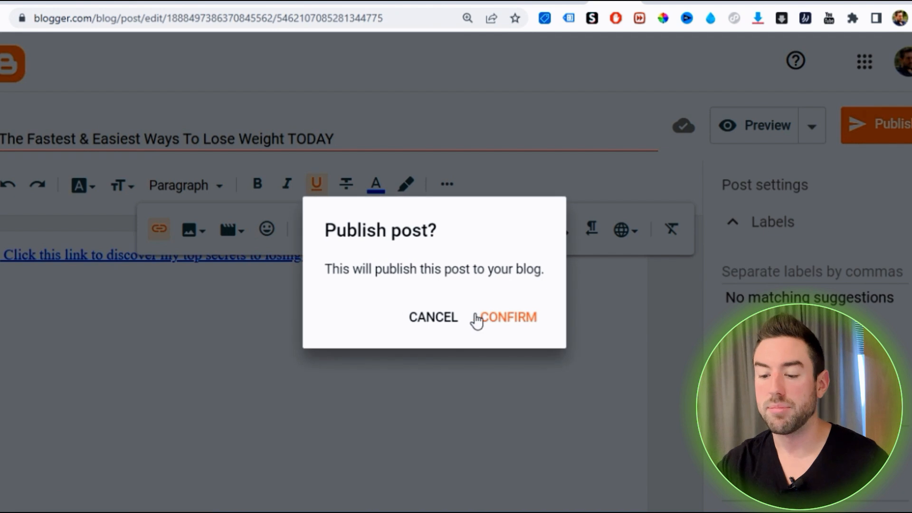
{"action": "left_click", "coordinate": [500, 318]}
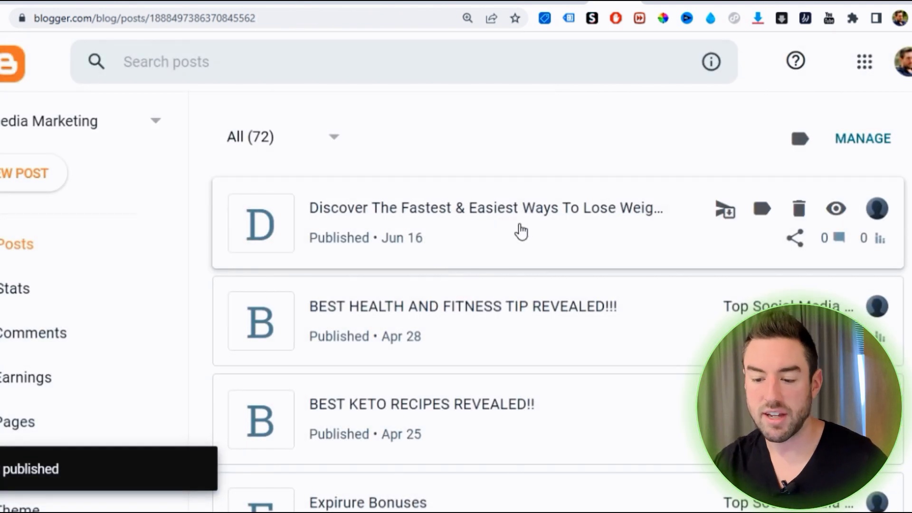
{"action": "left_click", "coordinate": [835, 208]}
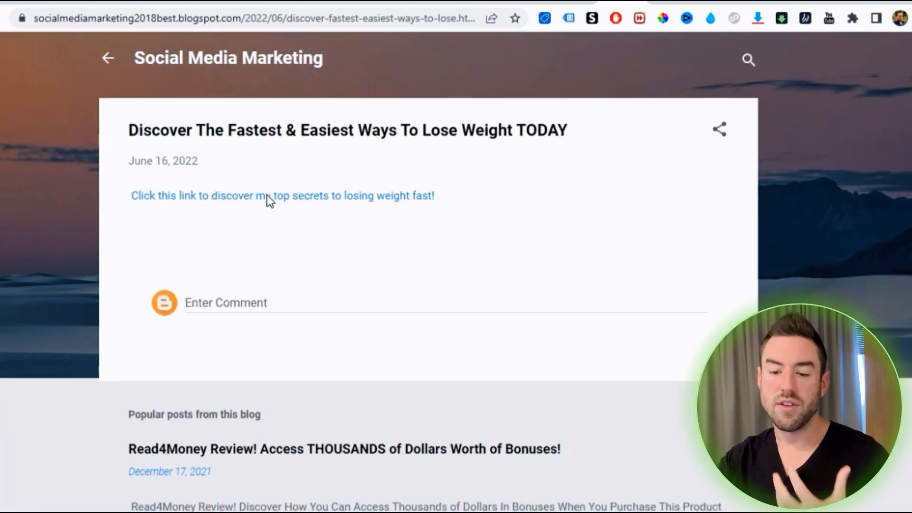
Look over the published post and test that its link leads to the systeme.io sales page
{"action": "scroll", "coordinate": [264, 198], "scroll_direction": "down", "scroll_amount": 6}
{"action": "scroll", "coordinate": [372, 173], "scroll_direction": "up", "scroll_amount": 6}
{"action": "left_click_drag", "start_coordinate": [124, 145], "coordinate": [537, 131]}
{"action": "left_click", "coordinate": [533, 132]}
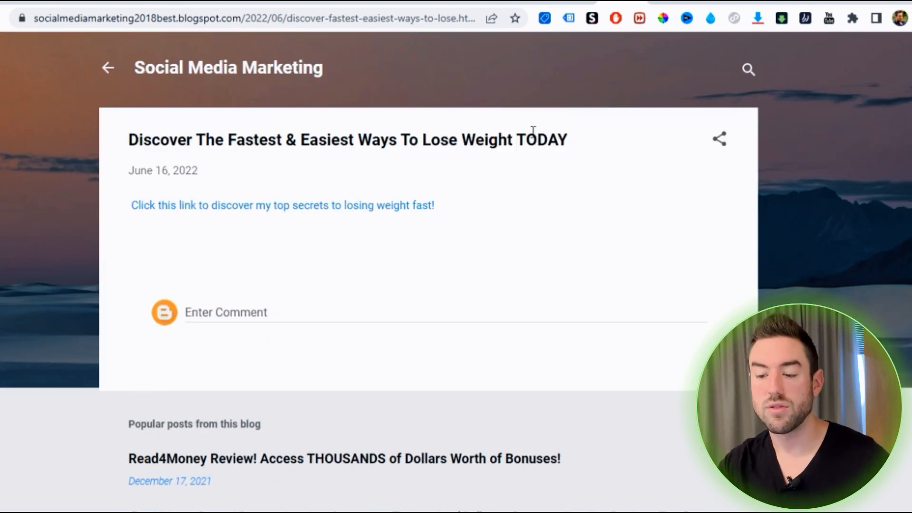
{"action": "left_click", "coordinate": [335, 213]}
{"action": "scroll", "coordinate": [459, 201], "scroll_direction": "down", "scroll_amount": 6}
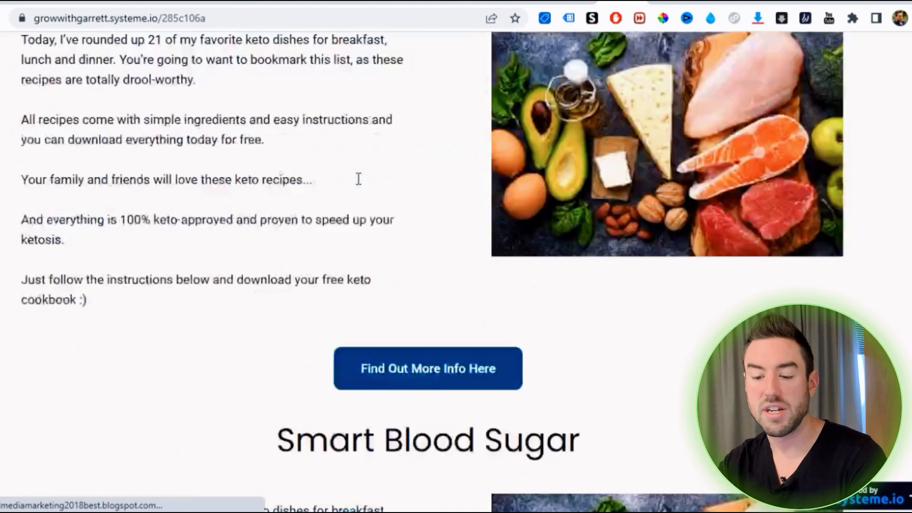
{"action": "scroll", "coordinate": [459, 201], "scroll_direction": "up", "scroll_amount": 1}
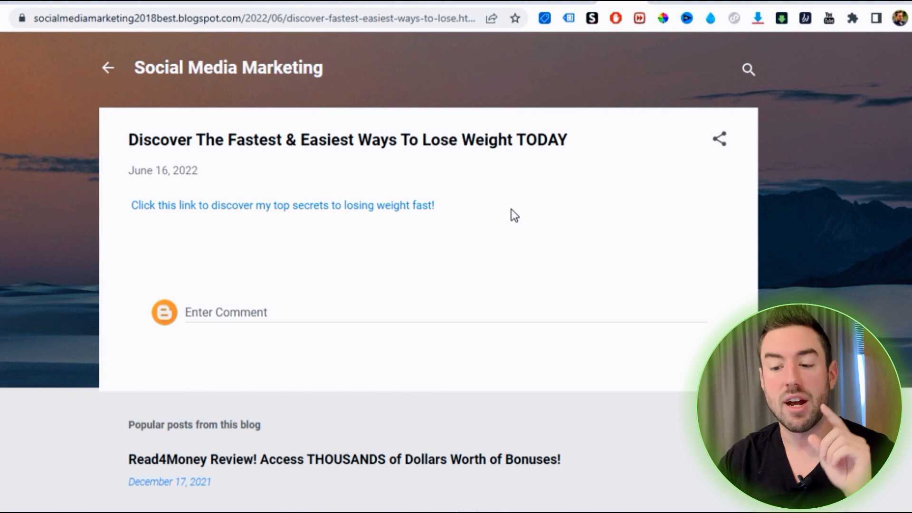
Copy the published blog post's web address and paste it into Notepad below the sales page address
{"action": "left_click", "coordinate": [415, 18]}
{"action": "right_click", "coordinate": [414, 18]}
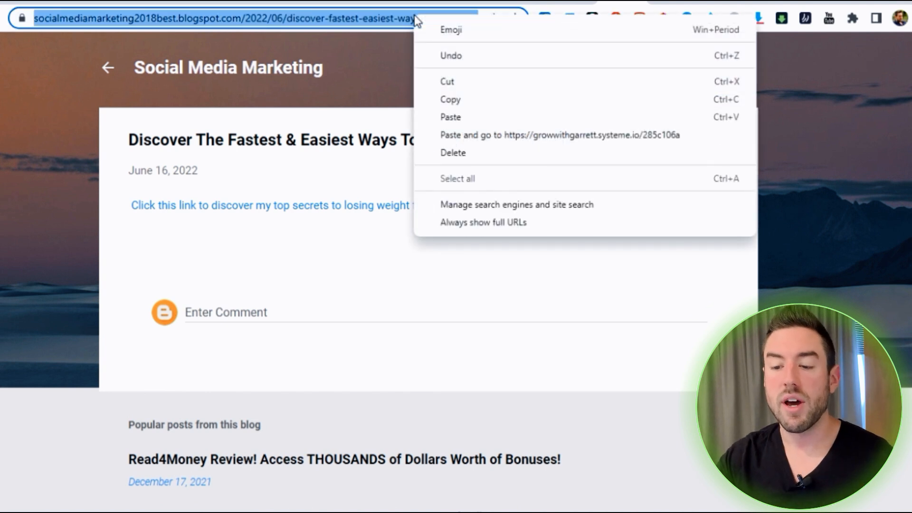
{"action": "left_click", "coordinate": [456, 98]}
{"action": "key", "text": "alt+Tab"}
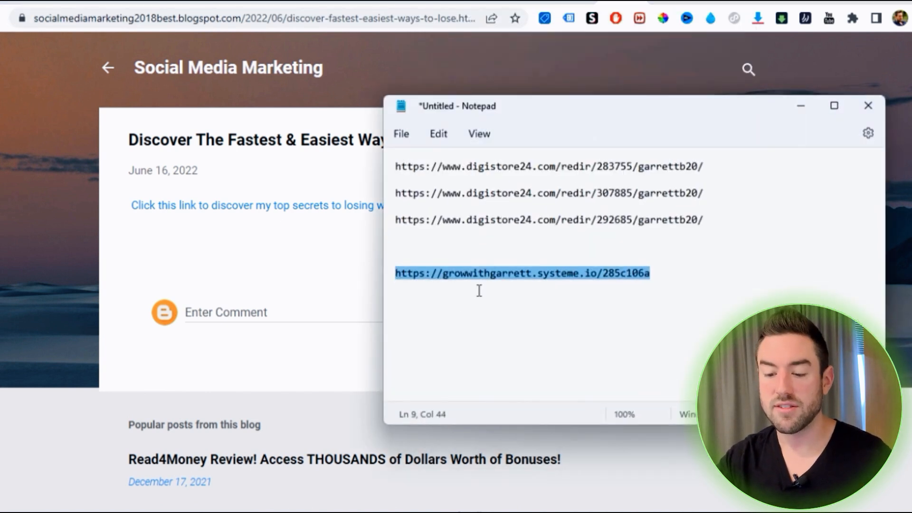
{"action": "left_click", "coordinate": [805, 278]}
{"action": "key", "text": "Return"}
{"action": "key", "text": "Return"}
{"action": "key", "text": "Return"}
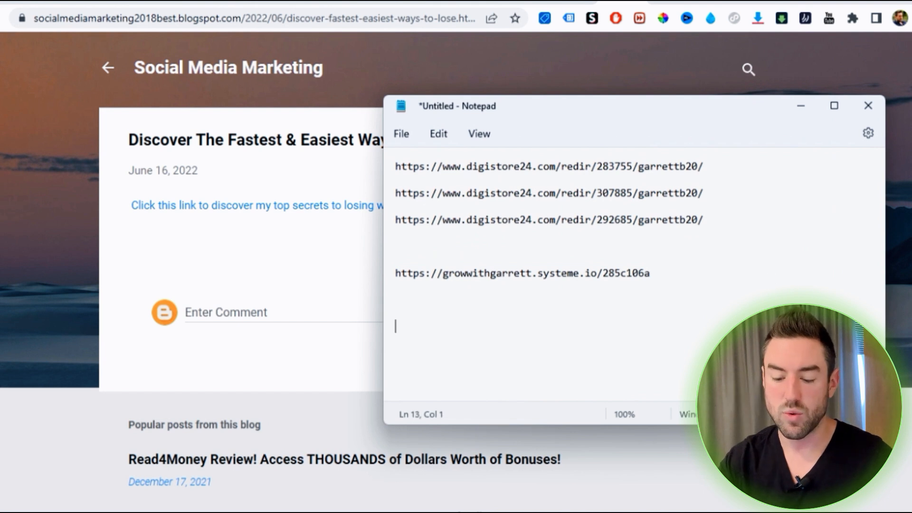
{"action": "type", "text": "https://socialmediamarketing2018best.blogspot.com/2022/06/discover-fastest-easiest-ways-to-lose.html"}
{"action": "left_click", "coordinate": [801, 106]}
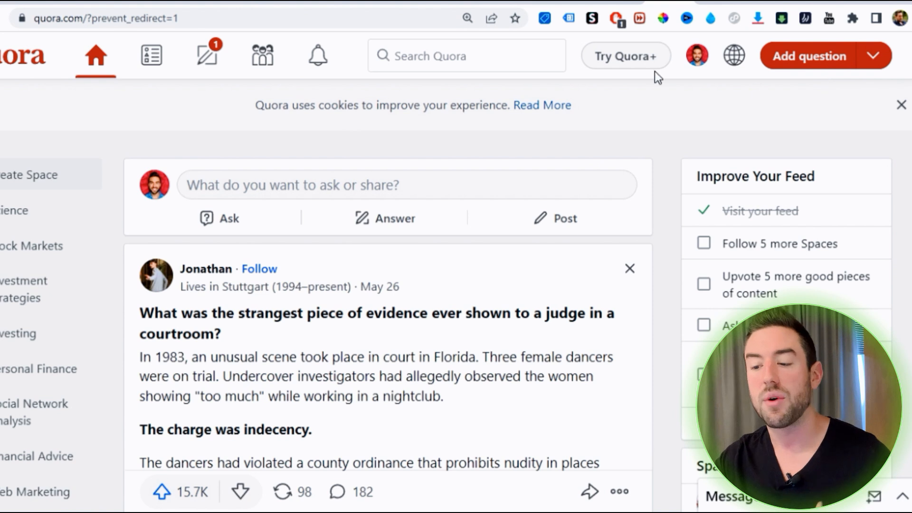
Search Quora for "keto" and limit the results to questions
{"action": "left_click", "coordinate": [446, 57]}
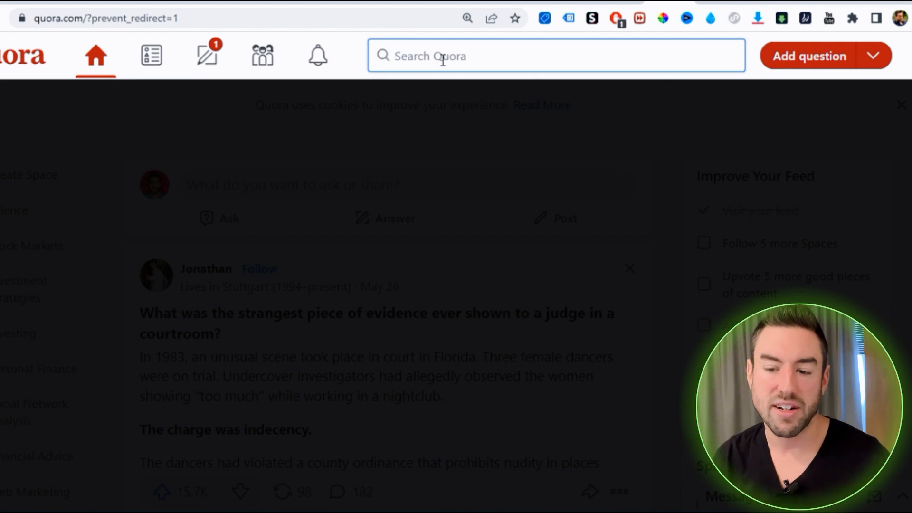
{"action": "type", "text": "keto"}
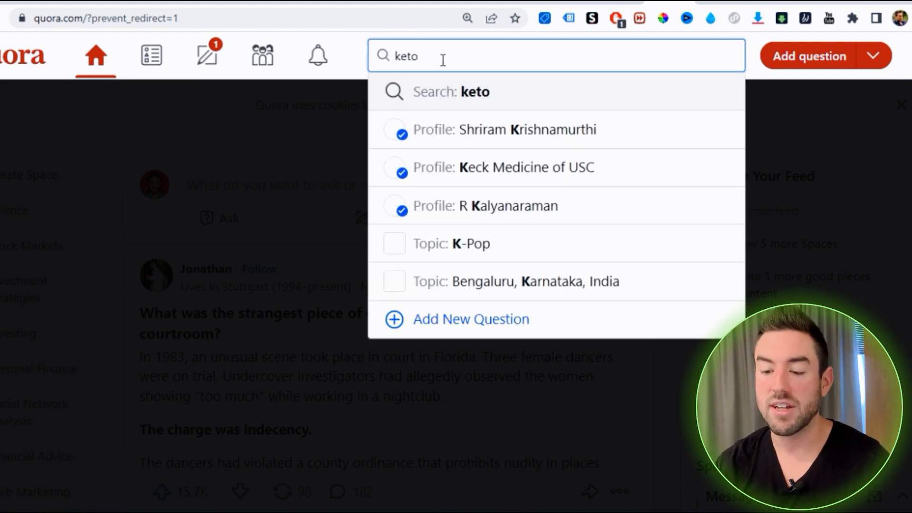
{"action": "left_click", "coordinate": [542, 90]}
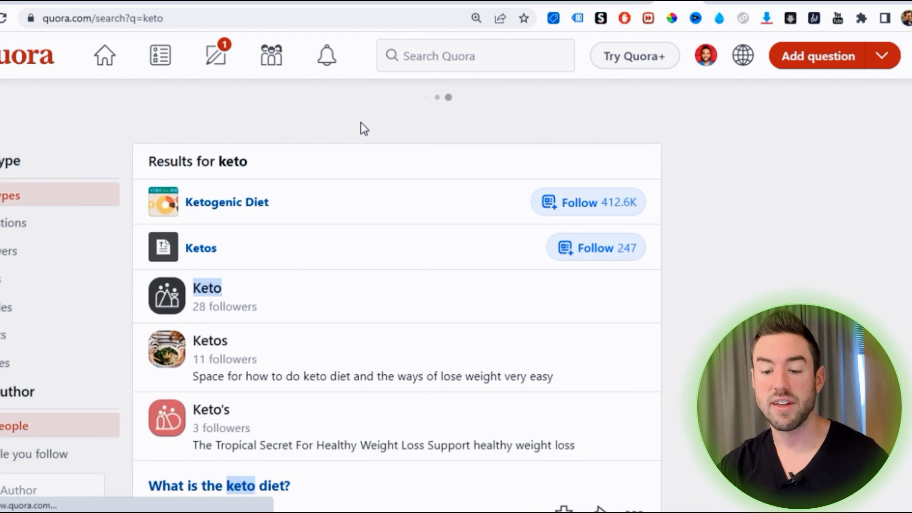
{"action": "scroll", "coordinate": [82, 153], "scroll_direction": "down", "scroll_amount": 8}
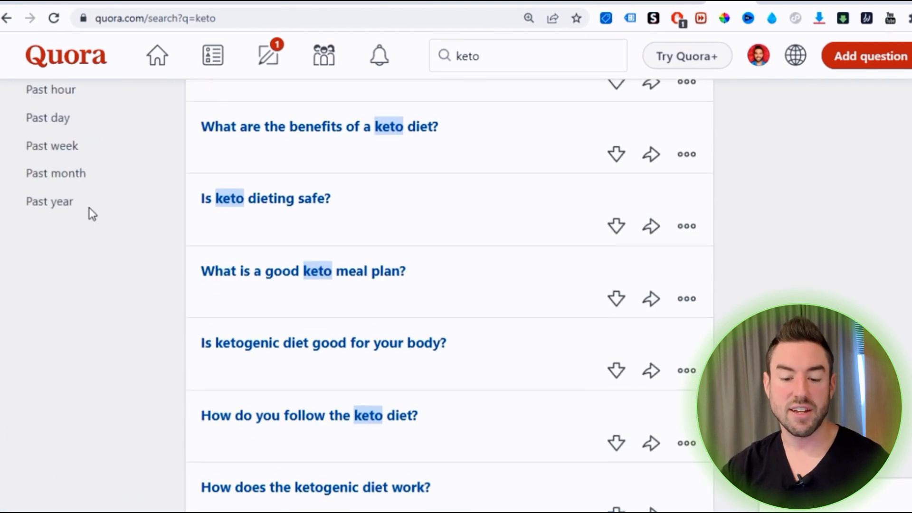
{"action": "scroll", "coordinate": [90, 212], "scroll_direction": "up", "scroll_amount": 10}
{"action": "left_click", "coordinate": [56, 240]}
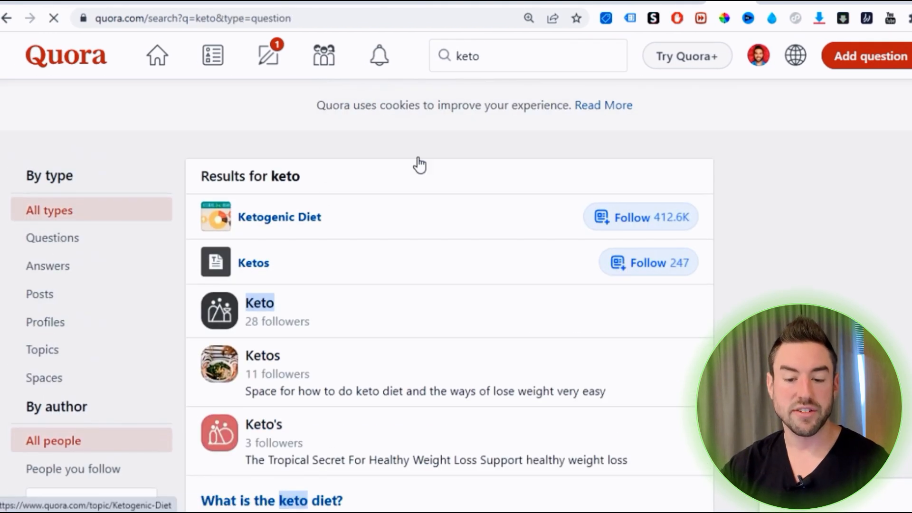
Look through the keto questions for ones suitable to answer
{"action": "scroll", "coordinate": [414, 159], "scroll_direction": "down", "scroll_amount": 1}
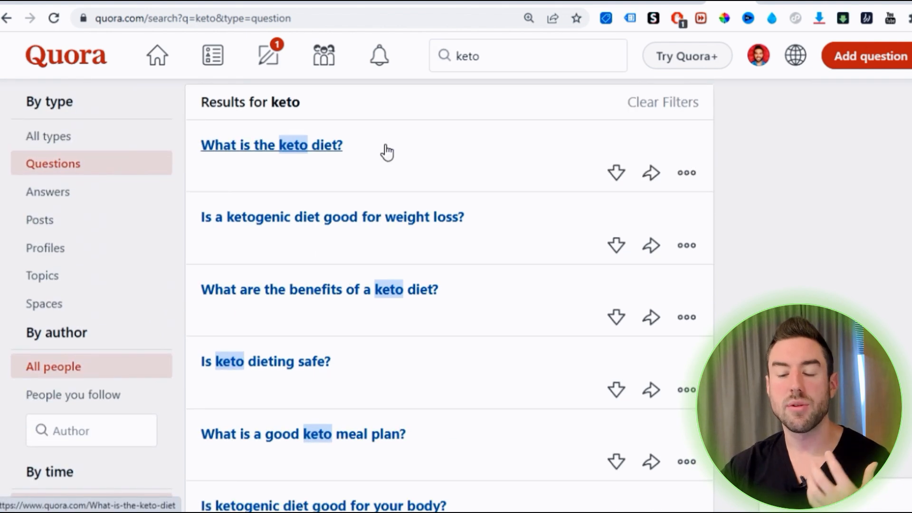
{"action": "scroll", "coordinate": [385, 159], "scroll_direction": "down", "scroll_amount": 3}
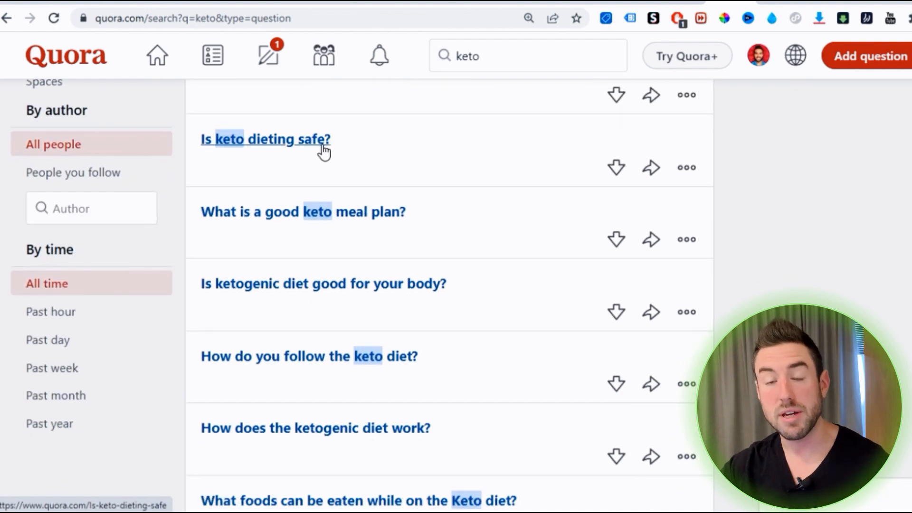
{"action": "scroll", "coordinate": [333, 153], "scroll_direction": "down", "scroll_amount": 1}
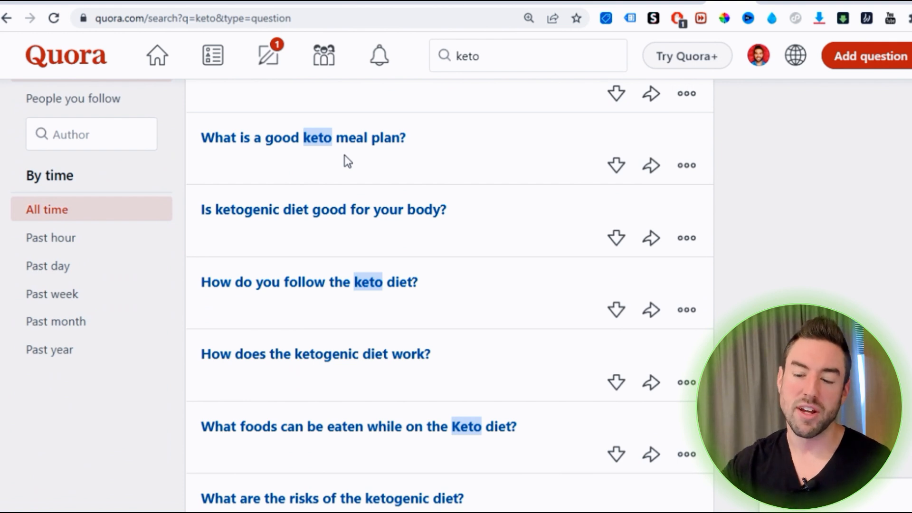
Open the question "What is the keto diet?" from the search results and start an answer to it
{"action": "scroll", "coordinate": [344, 159], "scroll_direction": "up", "scroll_amount": 5}
{"action": "left_click", "coordinate": [290, 229]}
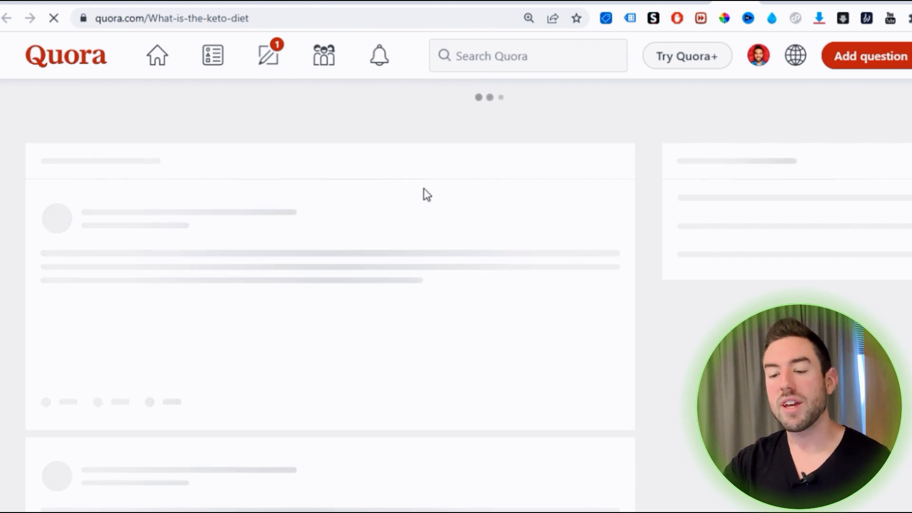
{"action": "scroll", "coordinate": [207, 218], "scroll_direction": "down", "scroll_amount": 1}
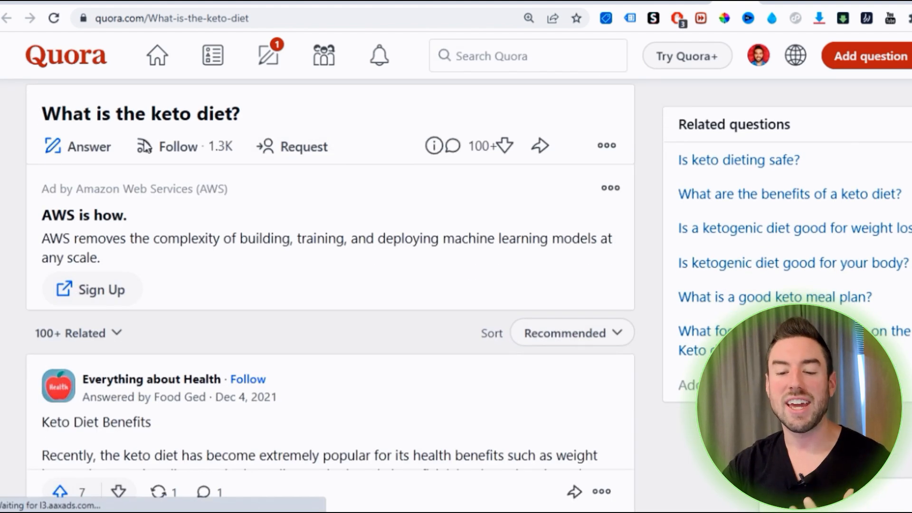
{"action": "scroll", "coordinate": [304, 288], "scroll_direction": "down", "scroll_amount": 4}
{"action": "scroll", "coordinate": [304, 288], "scroll_direction": "up", "scroll_amount": 4}
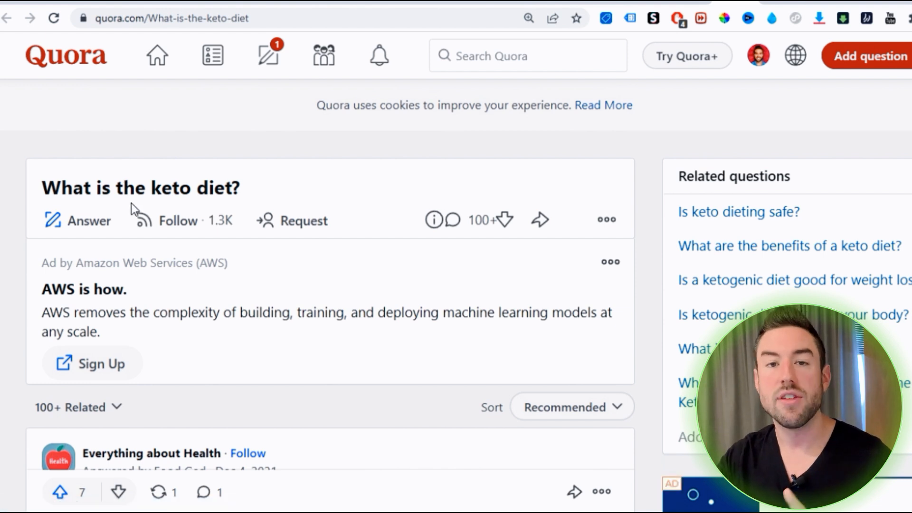
{"action": "left_click", "coordinate": [83, 224]}
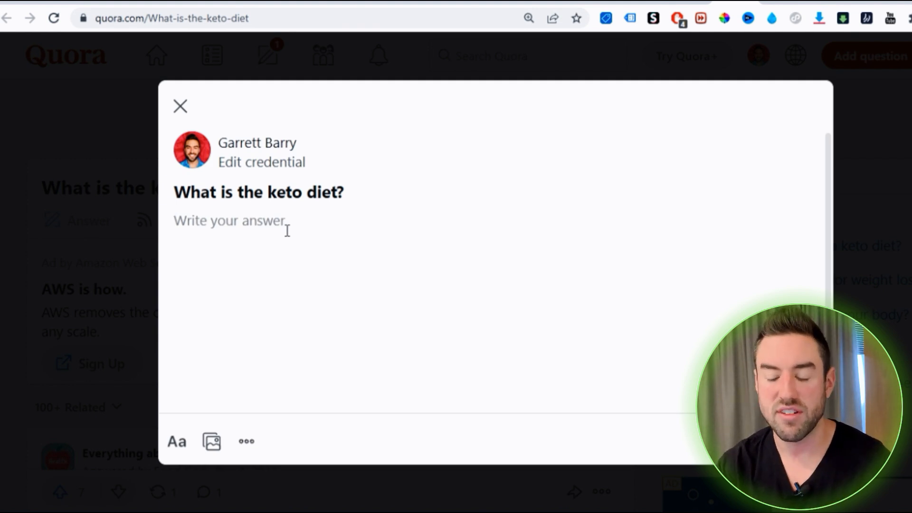
Write the answer "Chances you may want to learn how to do the keto diet, I have a blog post with powerful methods to do the keto diet."
{"action": "type", "text": "Chances you may"}
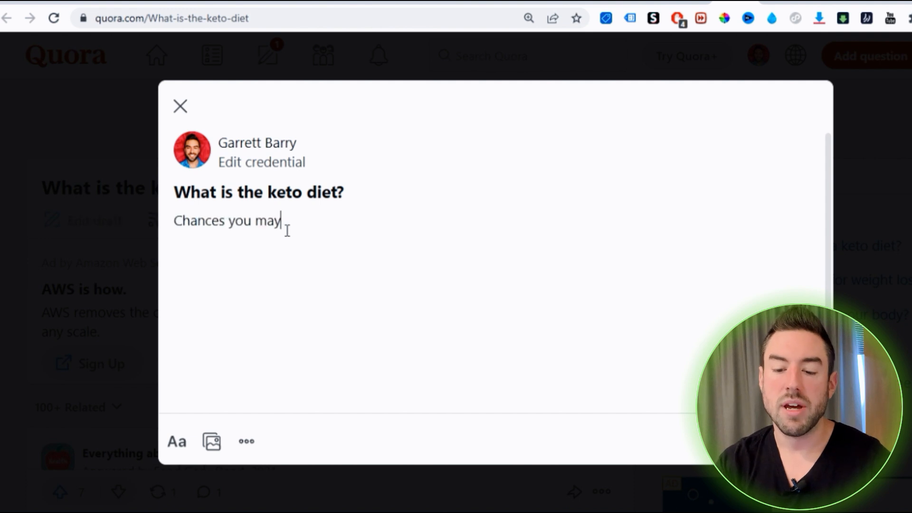
{"action": "type", "text": " want to learn how to do the ket"}
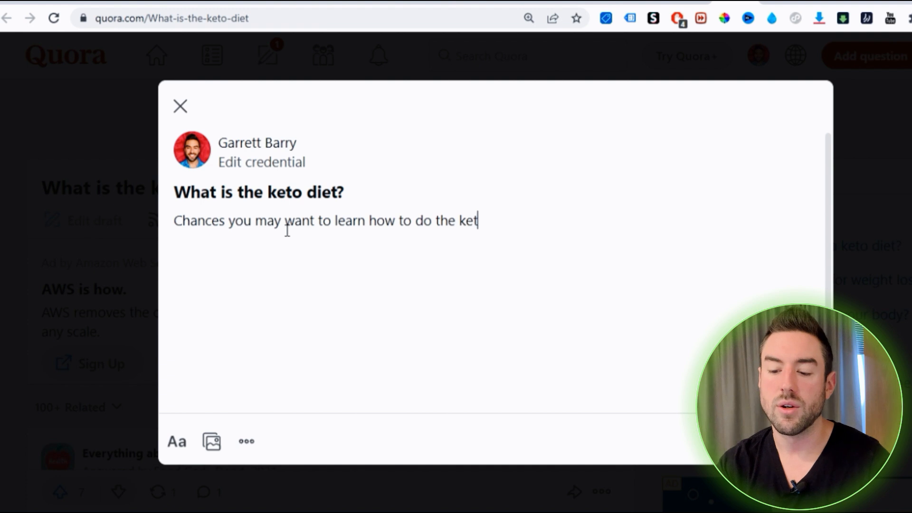
{"action": "type", "text": "o diet, I have a"}
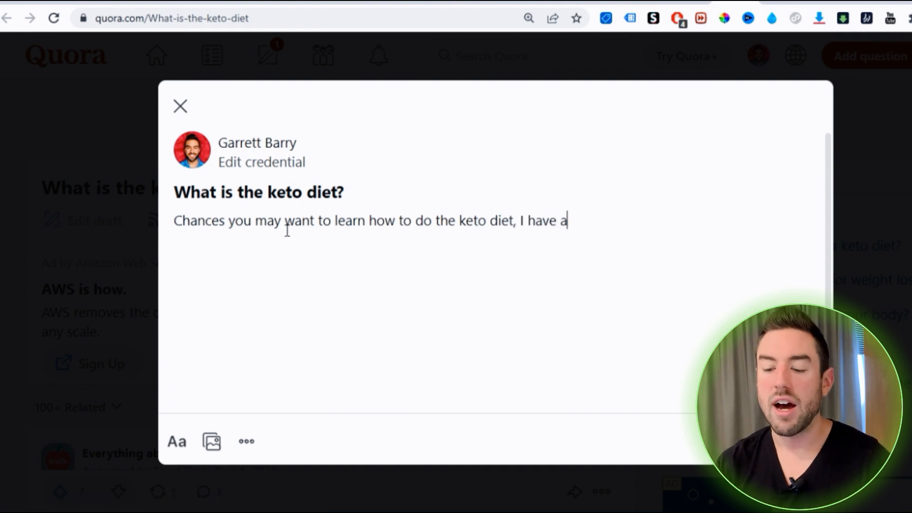
{"action": "type", "text": " blog post with power"}
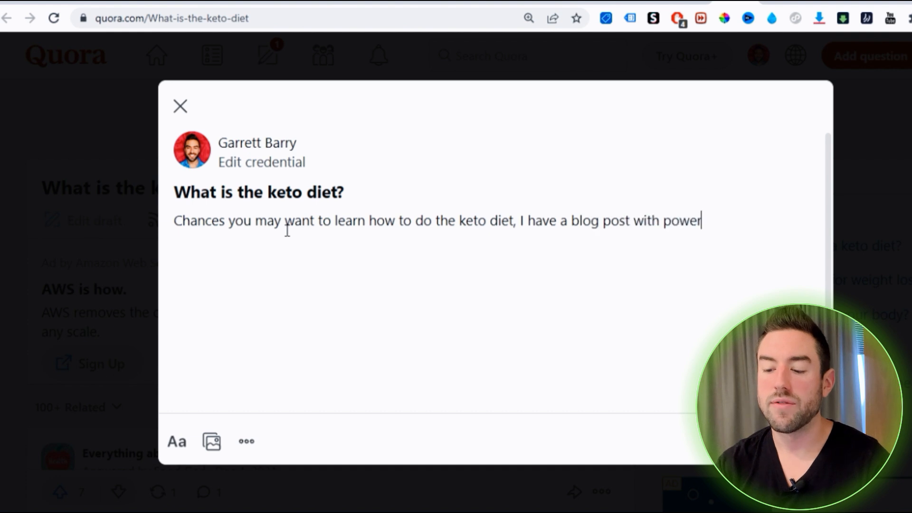
{"action": "type", "text": "ful methods to do the k"}
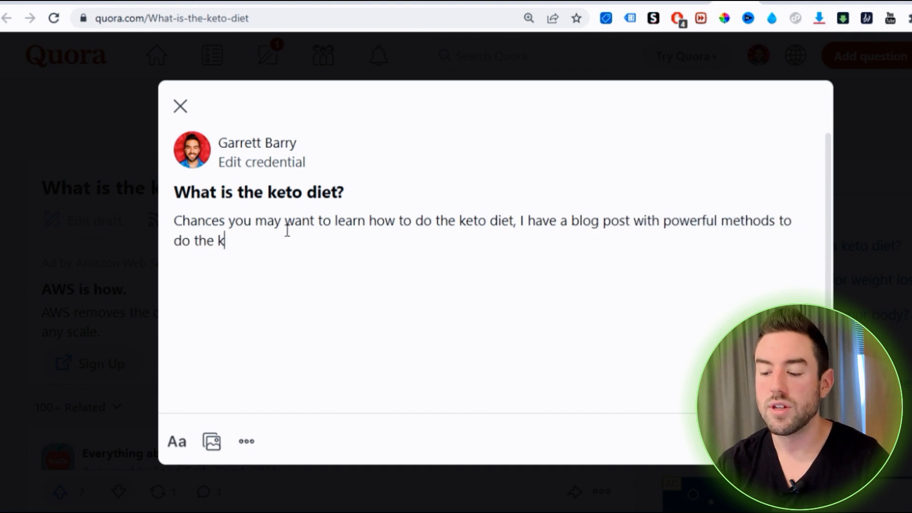
{"action": "type", "text": "eto diet."}
Add a separate closing line below the answer text reading "Click here to learn more."
{"action": "key", "text": "Return"}
{"action": "key", "text": "Return"}
{"action": "type", "text": "Click here to "}
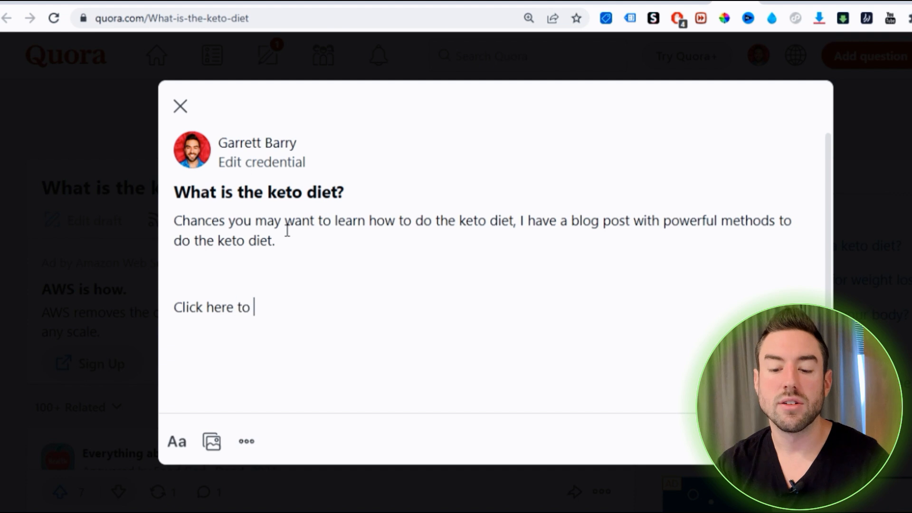
{"action": "type", "text": "learn more."}
Link the "Click here to learn more." line to the blog post address saved in Notepad, and post the answer
{"action": "left_click", "coordinate": [226, 271]}
{"action": "triple_click", "coordinate": [227, 271]}
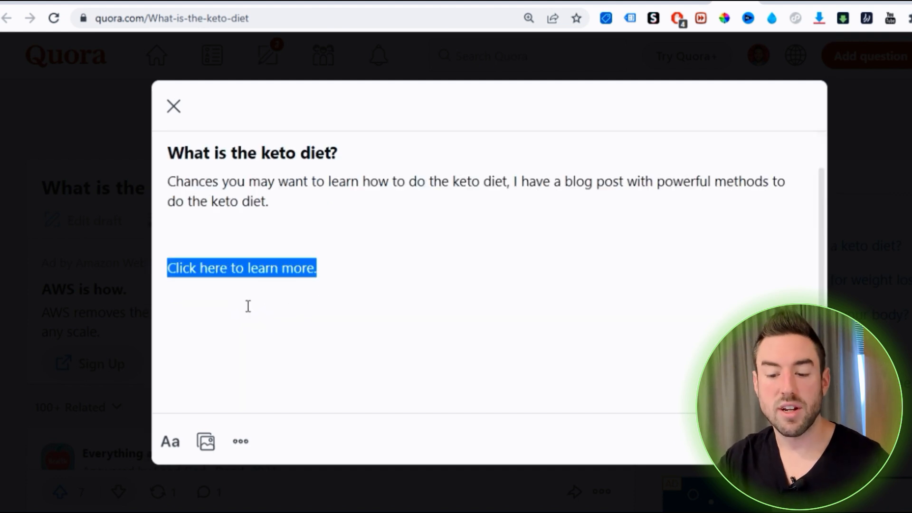
{"action": "left_click", "coordinate": [170, 445]}
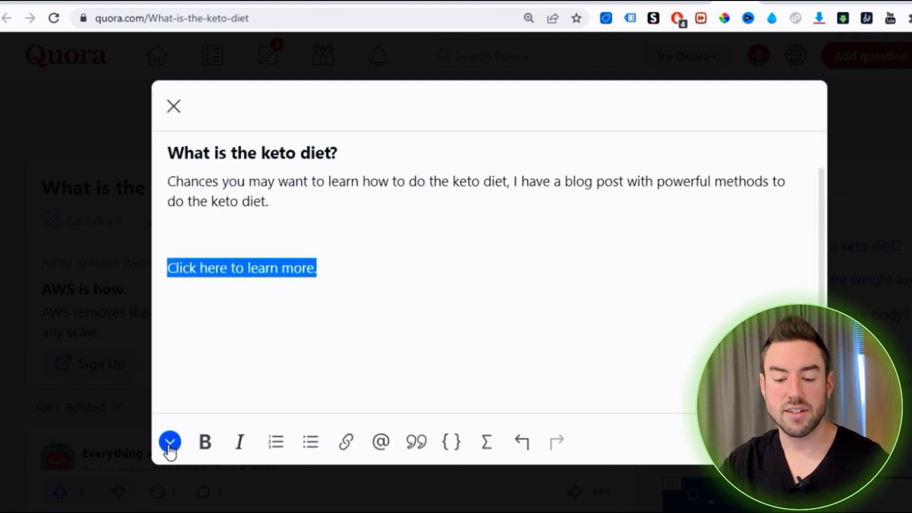
{"action": "left_click", "coordinate": [345, 443]}
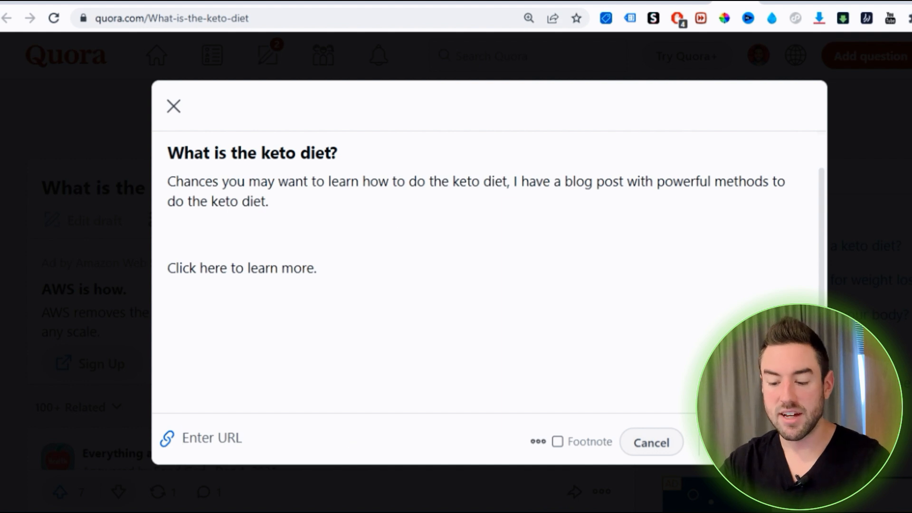
{"action": "key", "text": "alt+Tab"}
{"action": "triple_click", "coordinate": [503, 332]}
{"action": "key", "text": "ctrl+c"}
{"action": "left_click", "coordinate": [224, 436]}
{"action": "key", "text": "ctrl+v"}
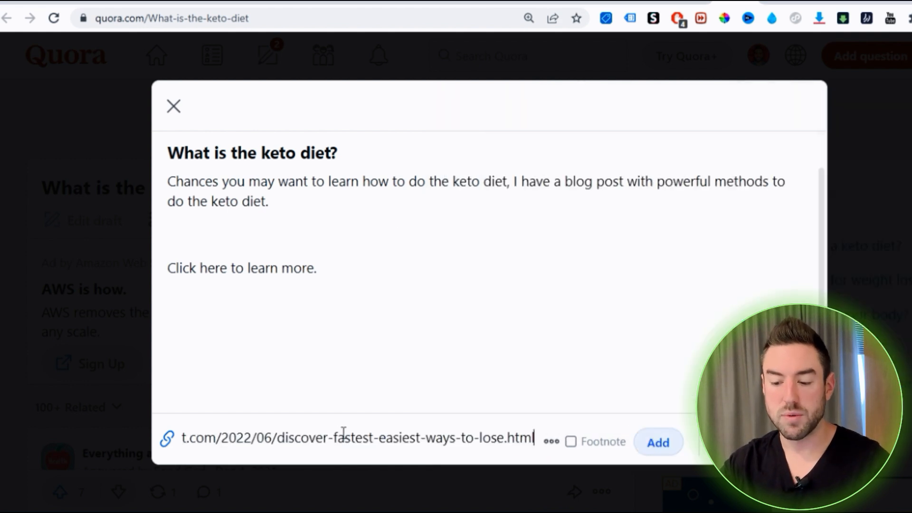
{"action": "left_click", "coordinate": [651, 449]}
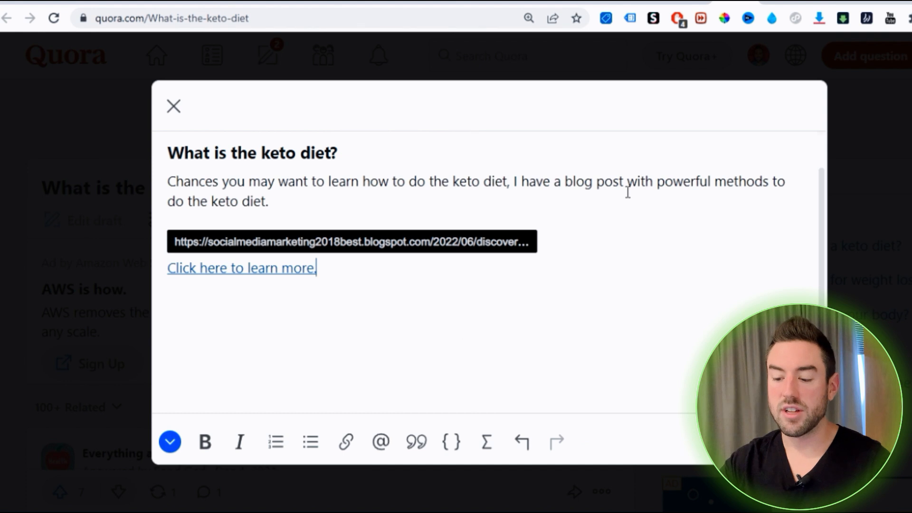
{"action": "left_click", "coordinate": [571, 201]}
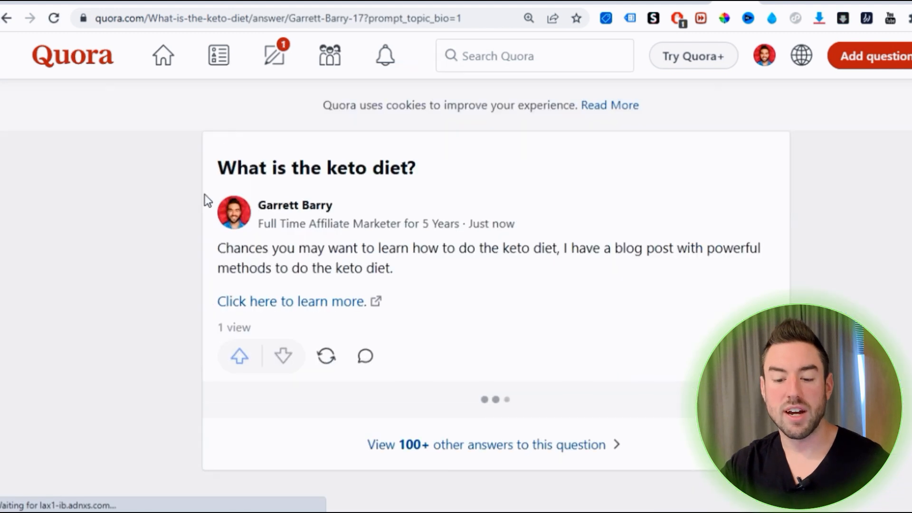
Trace the visitor's path from the posted answer through the blog post and systeme.io sales page to the keto meal plan offer
{"action": "scroll", "coordinate": [333, 184], "scroll_direction": "down", "scroll_amount": 1}
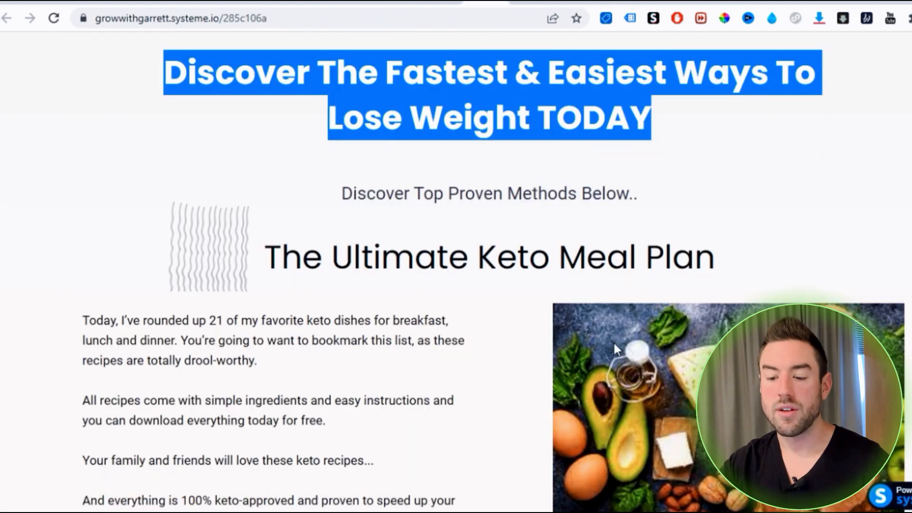
{"action": "left_click", "coordinate": [193, 201]}
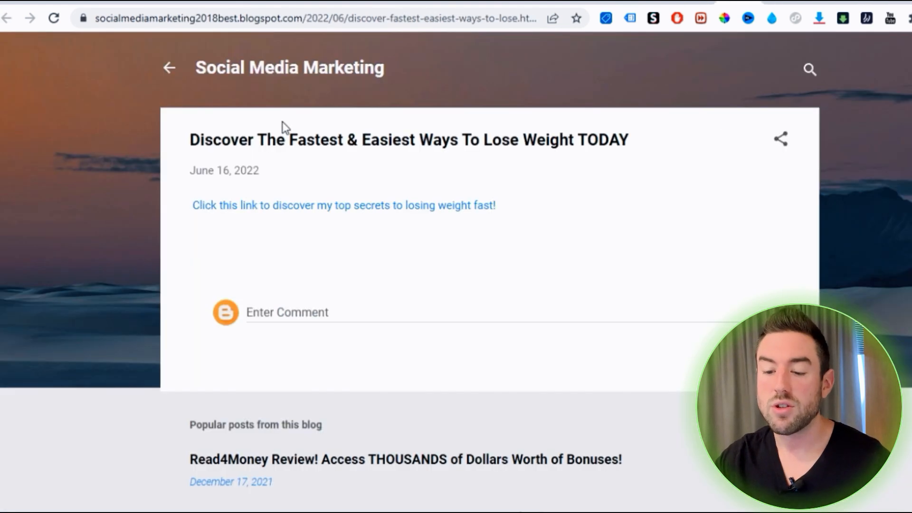
{"action": "left_click", "coordinate": [331, 209]}
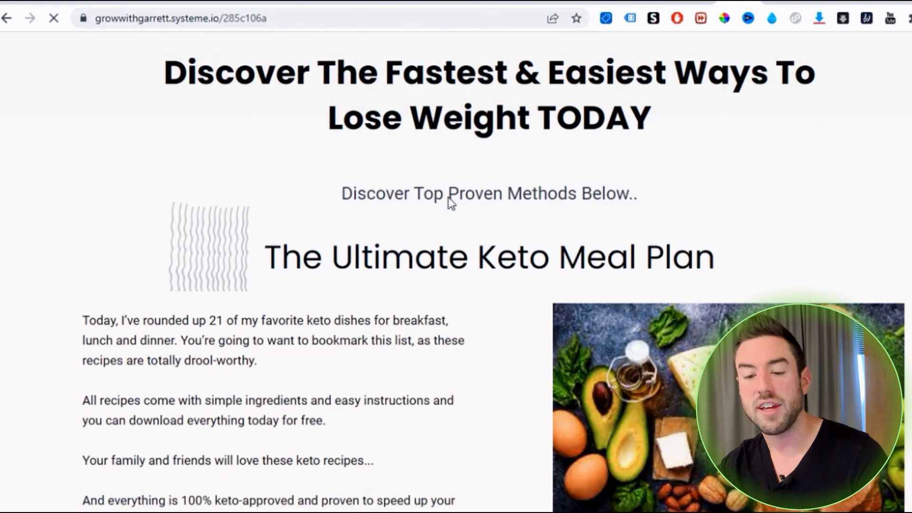
{"action": "scroll", "coordinate": [476, 185], "scroll_direction": "down", "scroll_amount": 5}
{"action": "scroll", "coordinate": [505, 176], "scroll_direction": "down", "scroll_amount": 8}
{"action": "scroll", "coordinate": [366, 152], "scroll_direction": "up", "scroll_amount": 12}
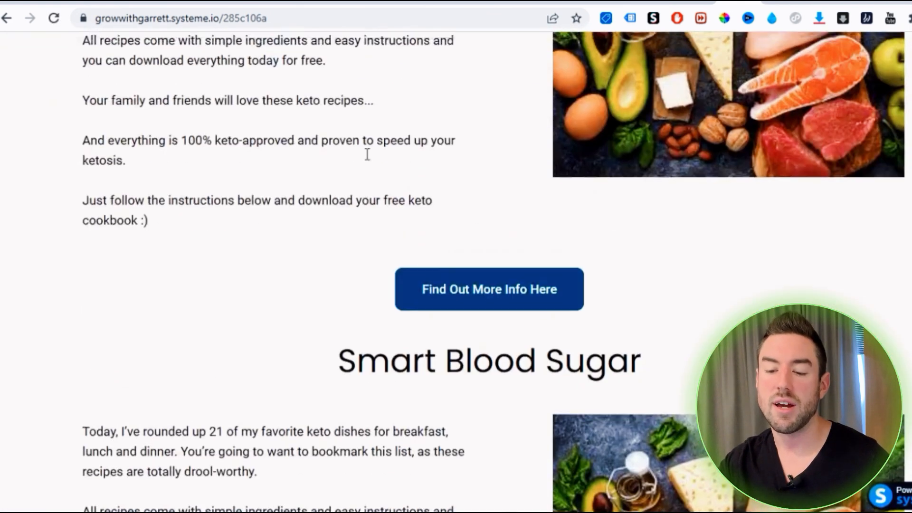
{"action": "scroll", "coordinate": [612, 200], "scroll_direction": "down", "scroll_amount": 5}
{"action": "left_click", "coordinate": [489, 370]}
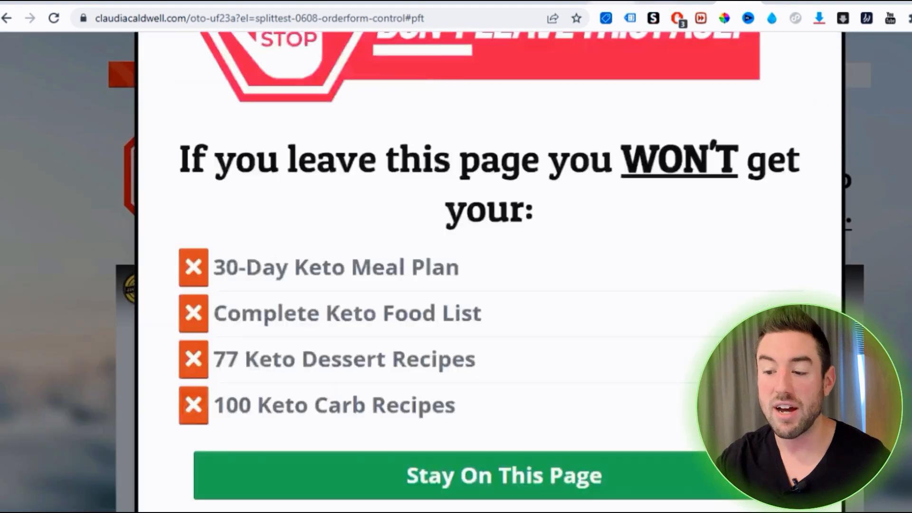
Return to the posted Quora answer on the keto diet and look it over
{"action": "left_click", "coordinate": [696, 3]}
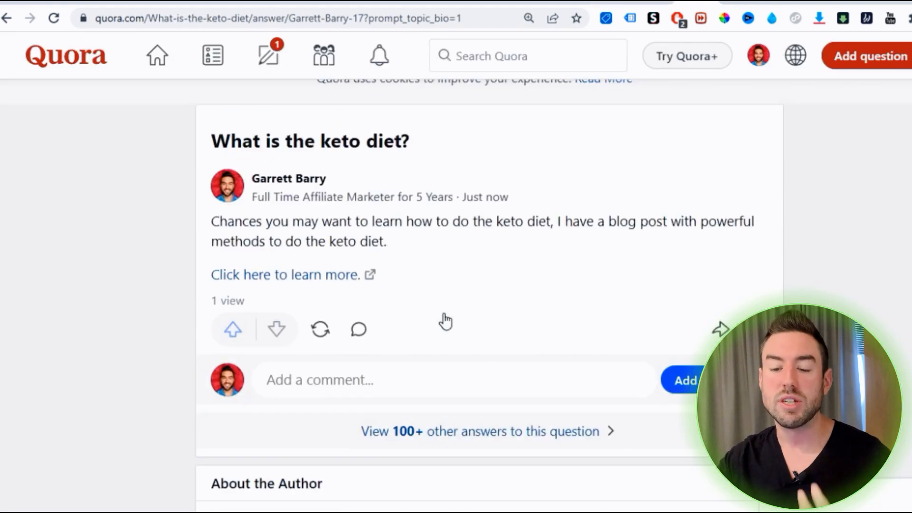
{"action": "scroll", "coordinate": [404, 214], "scroll_direction": "down", "scroll_amount": 5}
{"action": "scroll", "coordinate": [405, 214], "scroll_direction": "up", "scroll_amount": 3}
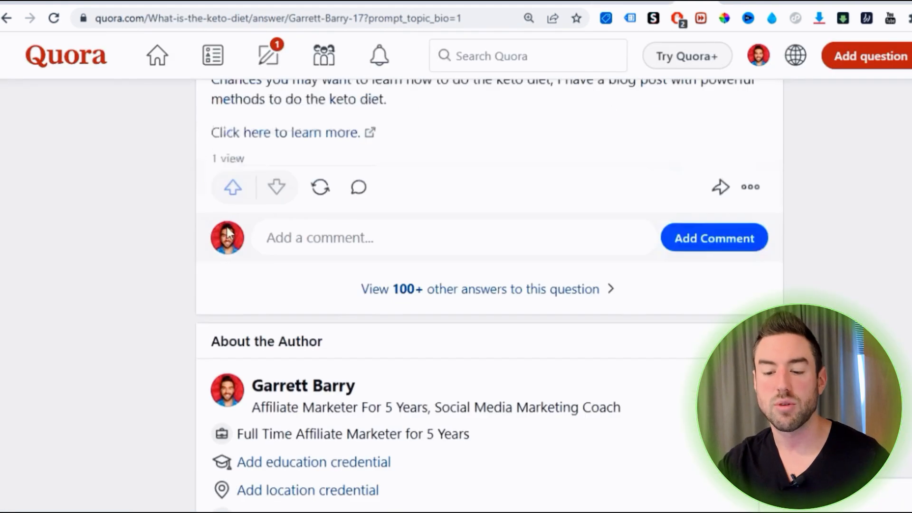
{"action": "scroll", "coordinate": [181, 223], "scroll_direction": "up", "scroll_amount": 2}
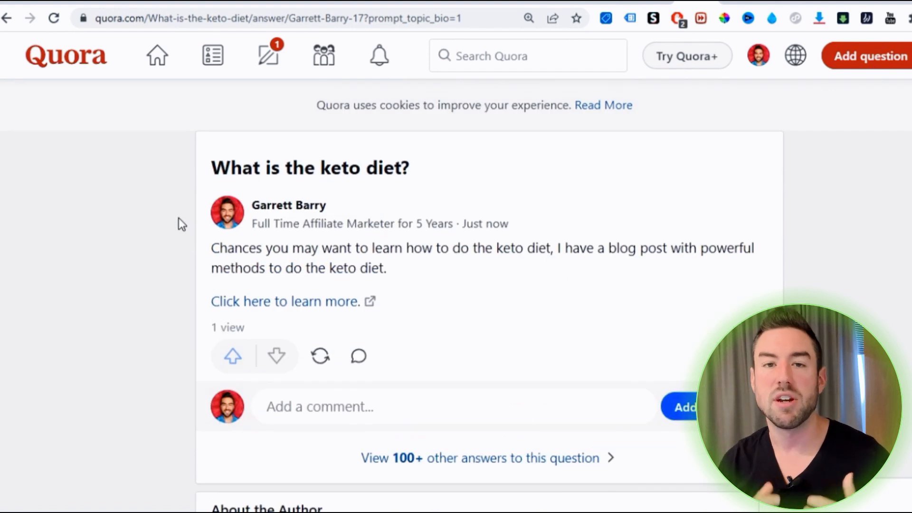